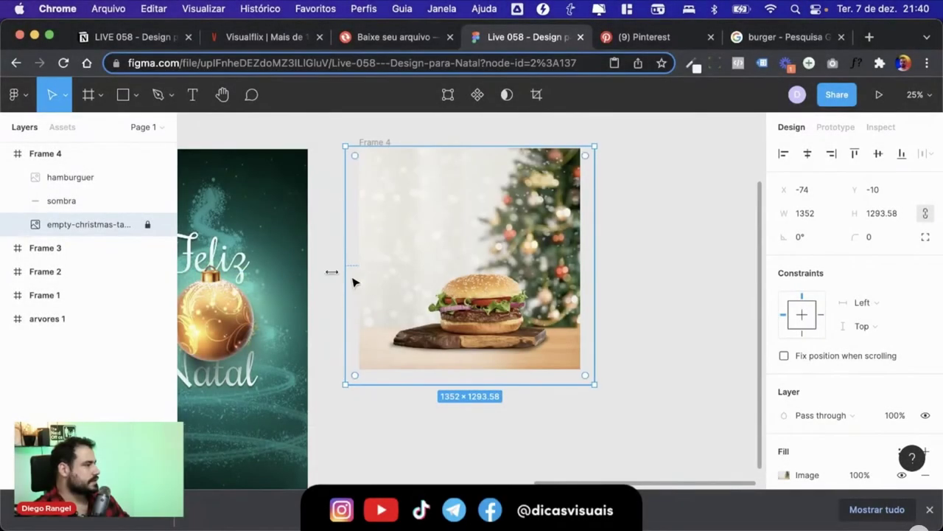
Step: Scale up the hamburguer and sombra layers together and shift them left within Frame 4
left_click_drag(324, 257, 505, 366)
left_click_drag(324, 257, 508, 360)
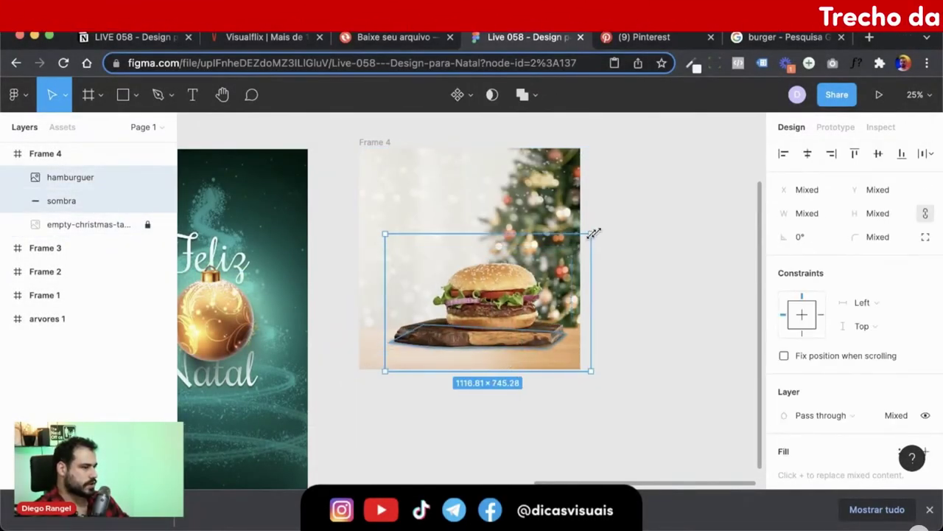
left_click_drag(571, 255, 649, 194)
left_click_drag(513, 335, 489, 332)
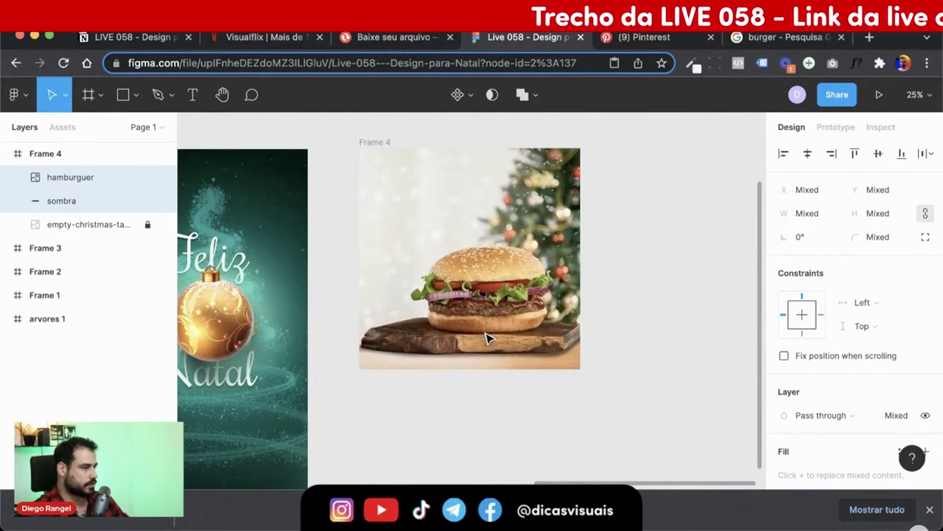
left_click(538, 261)
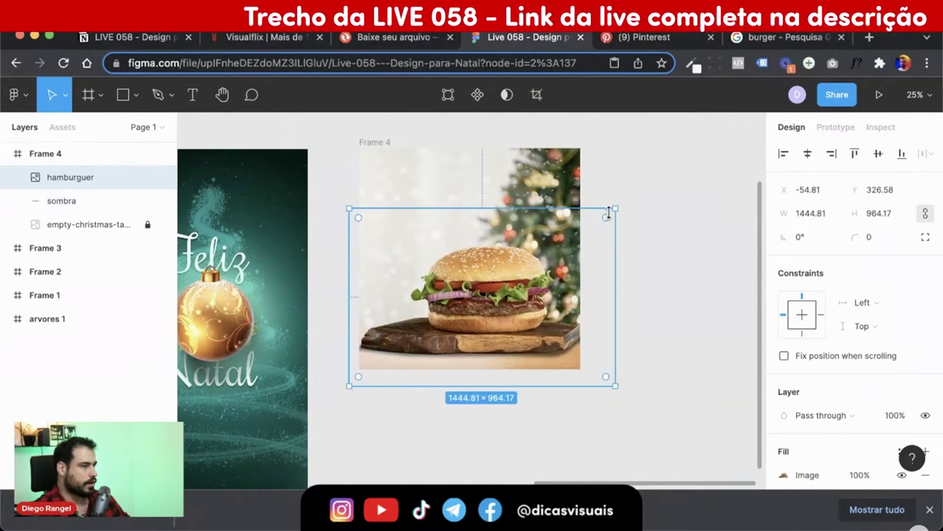
left_click(636, 258)
Step: Zoom in on the burger and switch to the Pen tool
key("plus")
scroll(625, 263, "up", 1)
scroll(579, 265, "up", 1)
scroll(579, 265, "up", 1)
key("p")
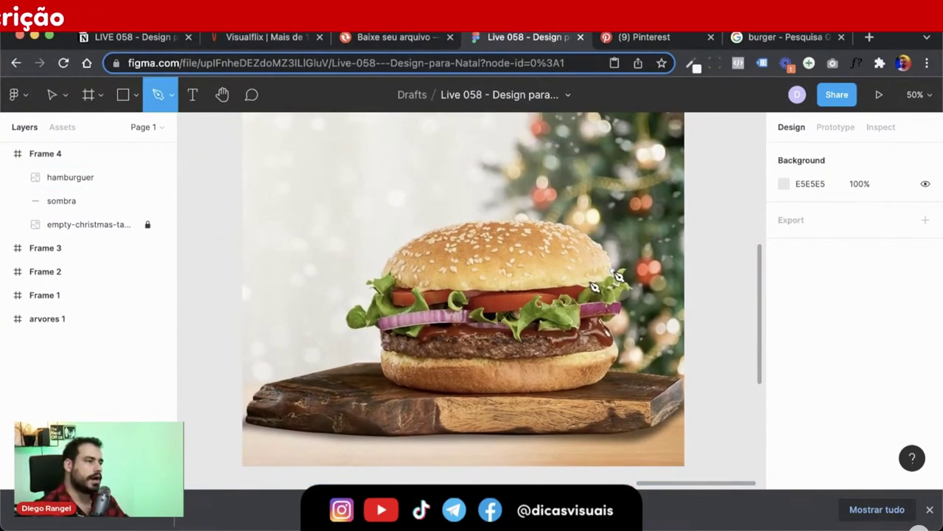
Step: Pen-draw Vector 1 from above the bun, around the burger's left side and under it
left_click(475, 157)
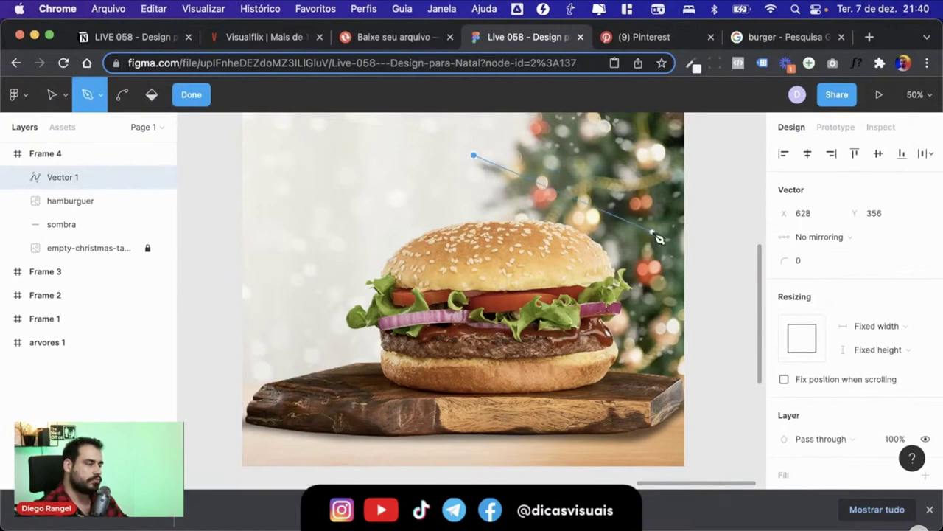
left_click_drag(636, 238, 639, 319)
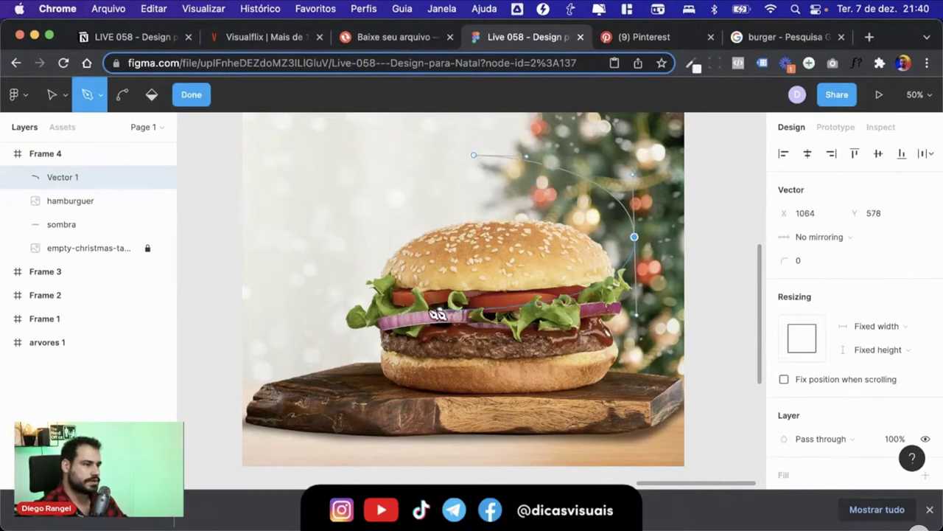
left_click_drag(350, 262, 329, 322)
left_click_drag(490, 389, 588, 396)
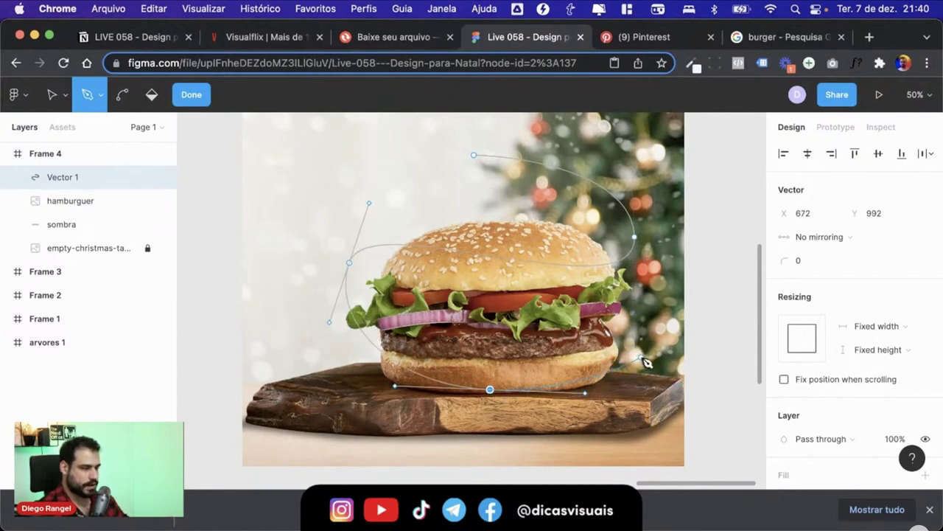
left_click(554, 333)
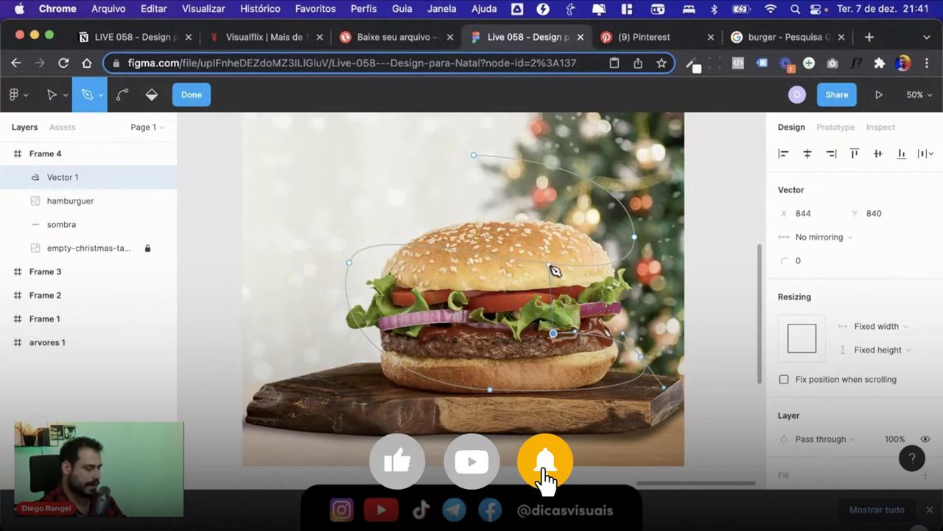
key("Escape")
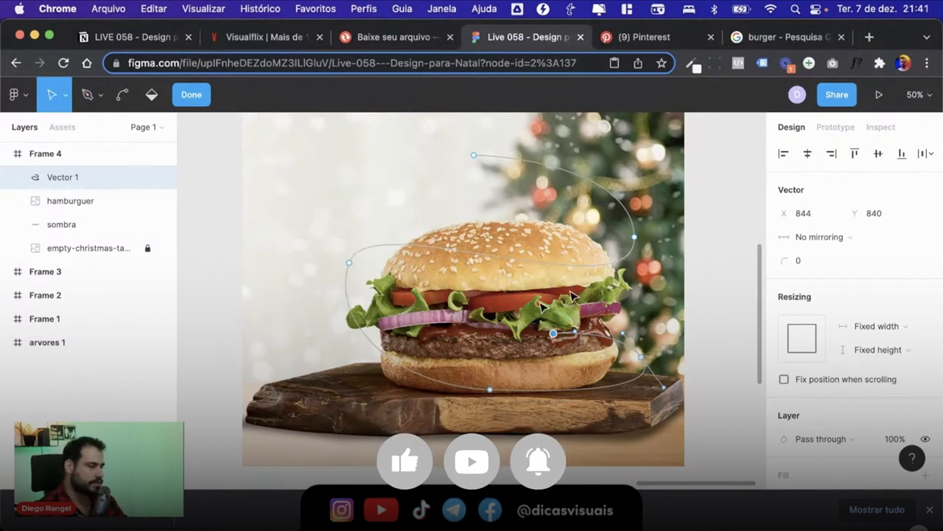
left_click(191, 94)
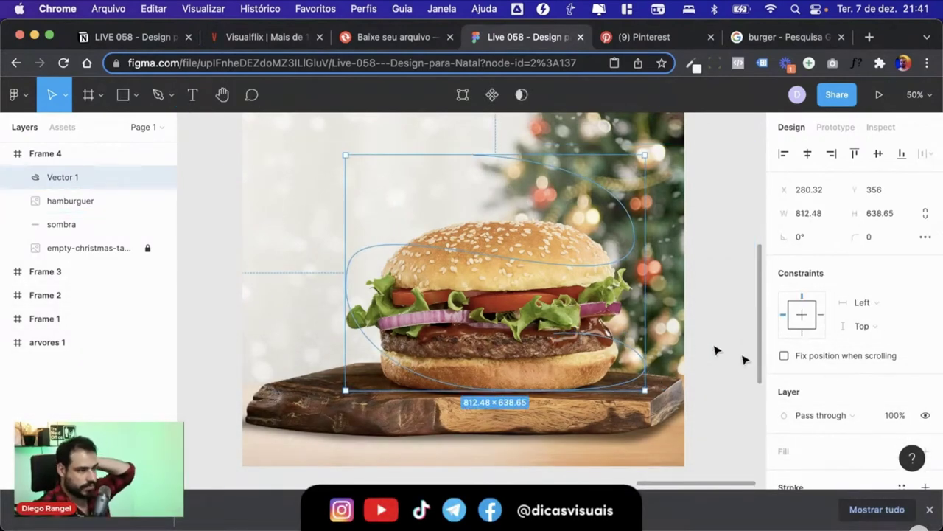
Step: Set Vector 1's stroke weight to 24
scroll(839, 376, "down", 3)
scroll(839, 376, "down", 2)
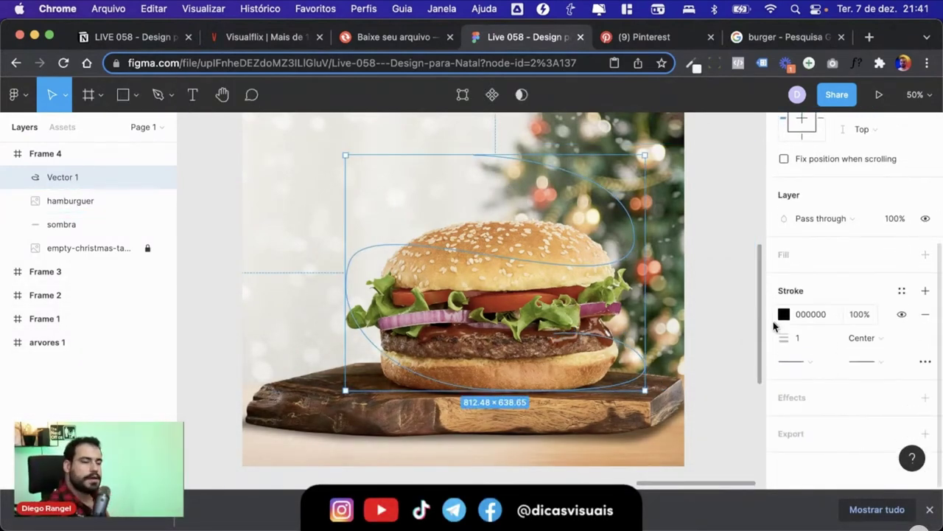
left_click_drag(786, 341, 820, 340)
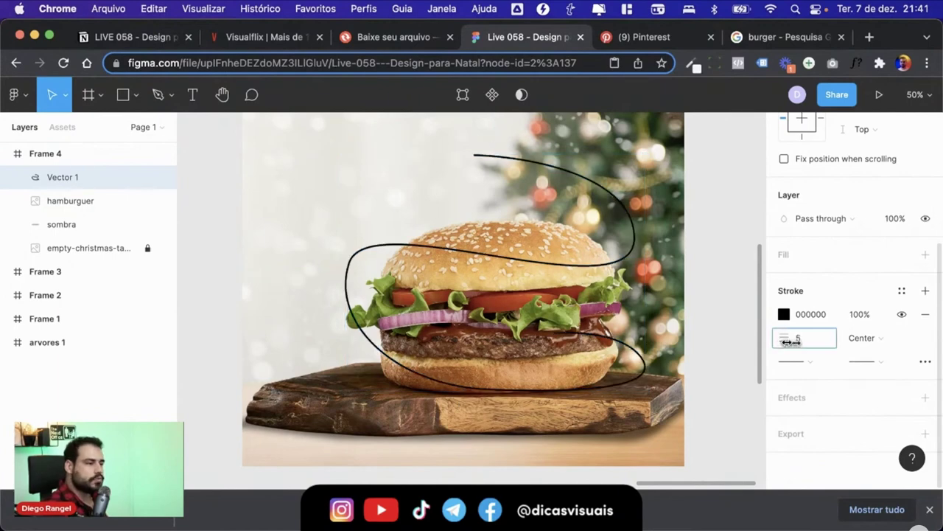
Step: Reshape the path's points and handles so its curves wrap snugly around the burger
double_click(357, 261)
left_click_drag(351, 262, 284, 317)
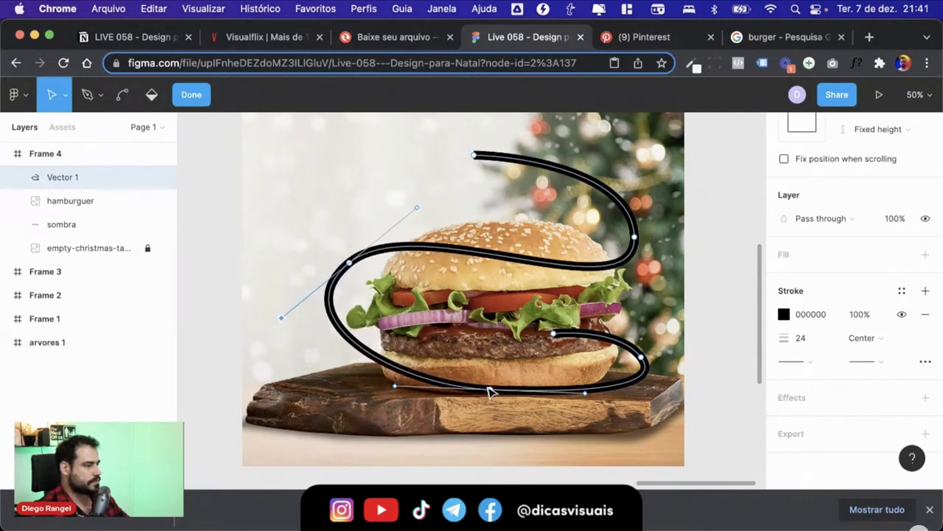
left_click_drag(490, 390, 491, 370)
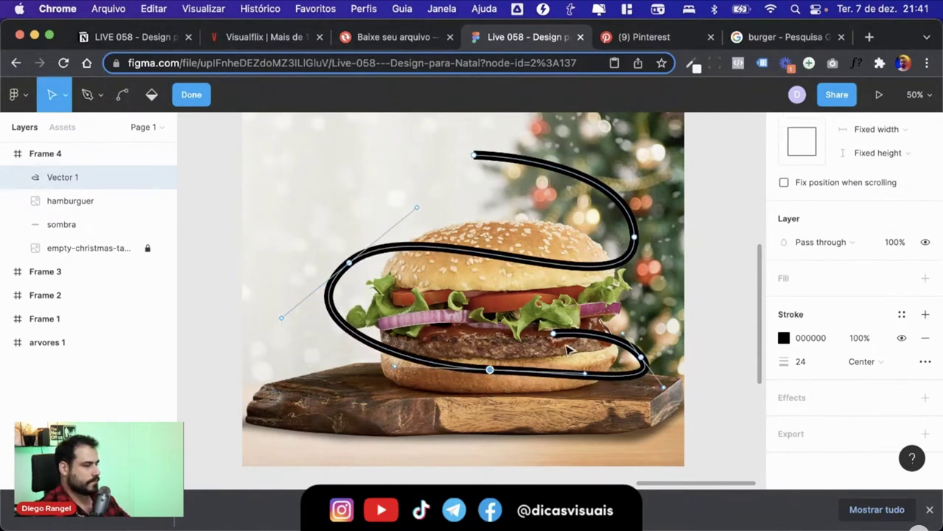
left_click_drag(554, 336, 568, 304)
left_click_drag(641, 357, 645, 394)
left_click(491, 364)
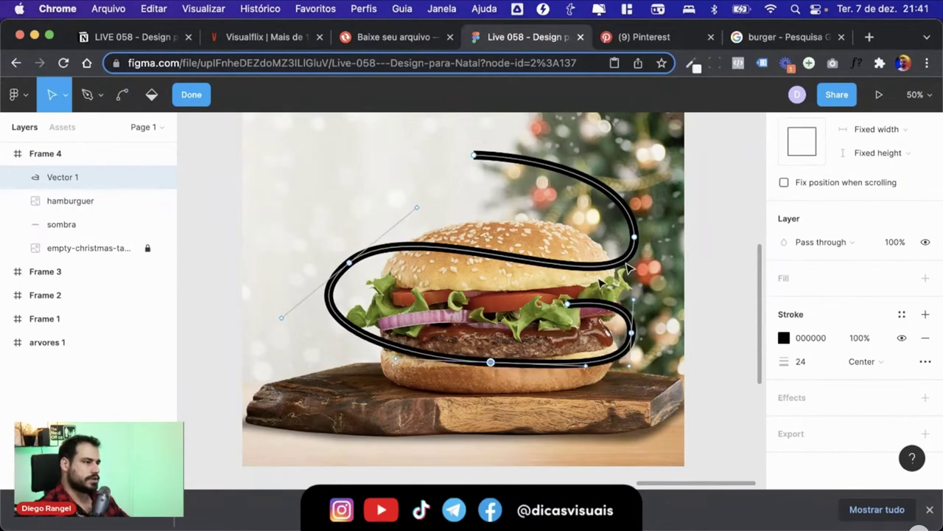
key("Escape")
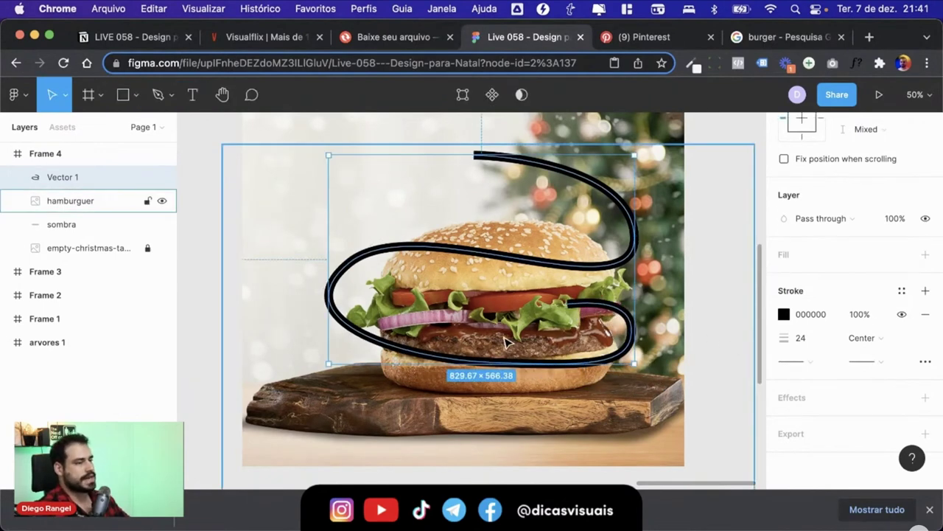
Step: Increase the path's stroke weight to 30
scroll(506, 337, "left", 10)
scroll(458, 129, "right", 1)
scroll(449, 280, "right", 4)
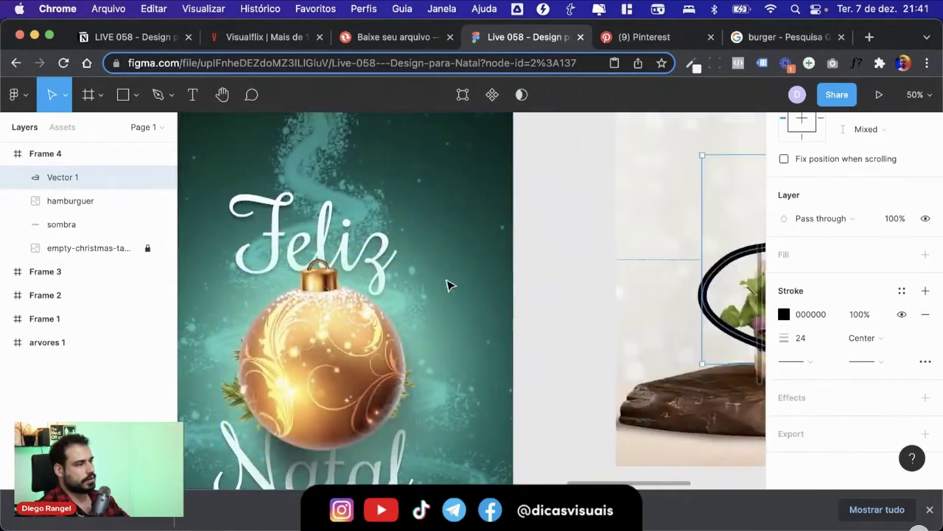
scroll(448, 282, "right", 4)
scroll(471, 283, "right", 3)
type("3")
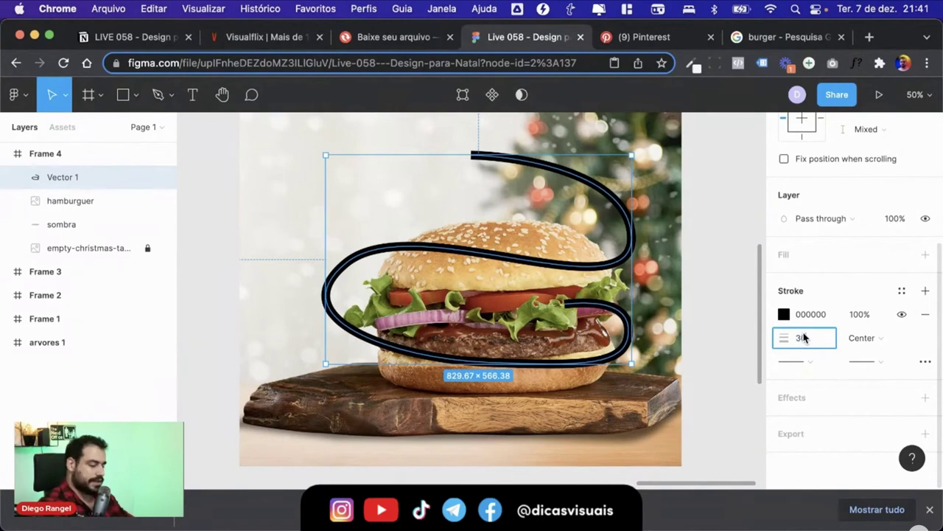
key("Return")
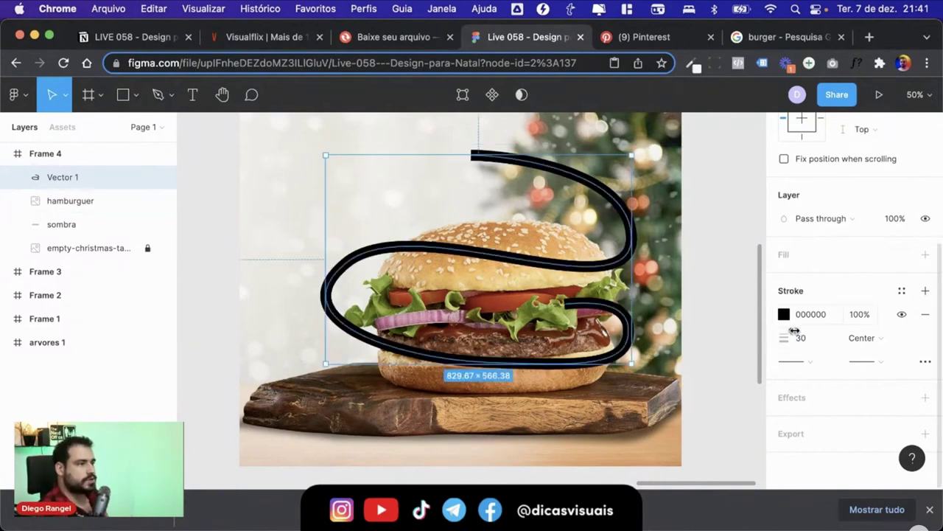
Step: Make the stroke a linear gradient running from yellow to a fully opaque bright orange
left_click(786, 316)
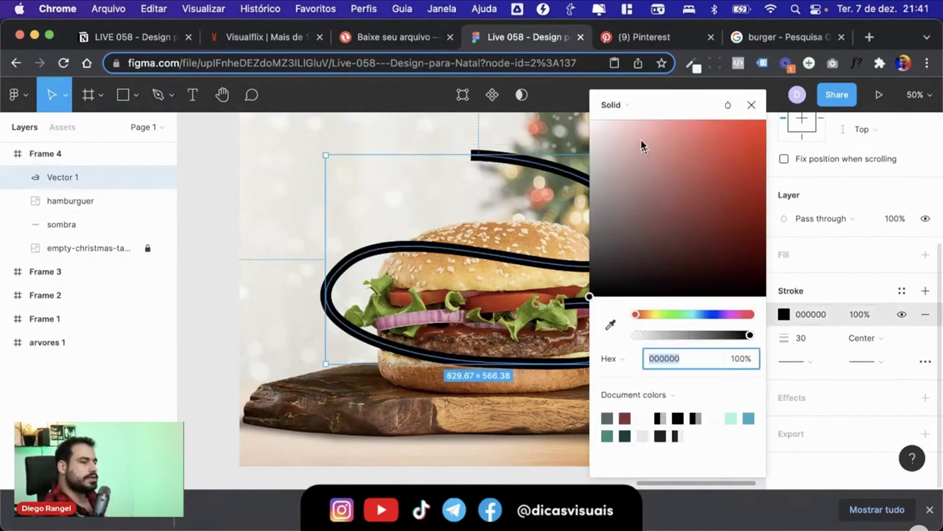
left_click(611, 105)
left_click(621, 123)
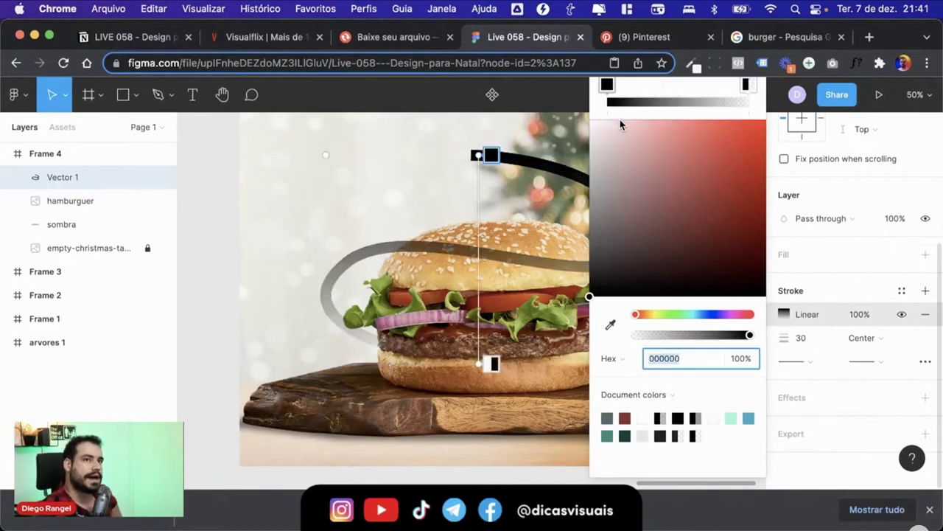
left_click(609, 87)
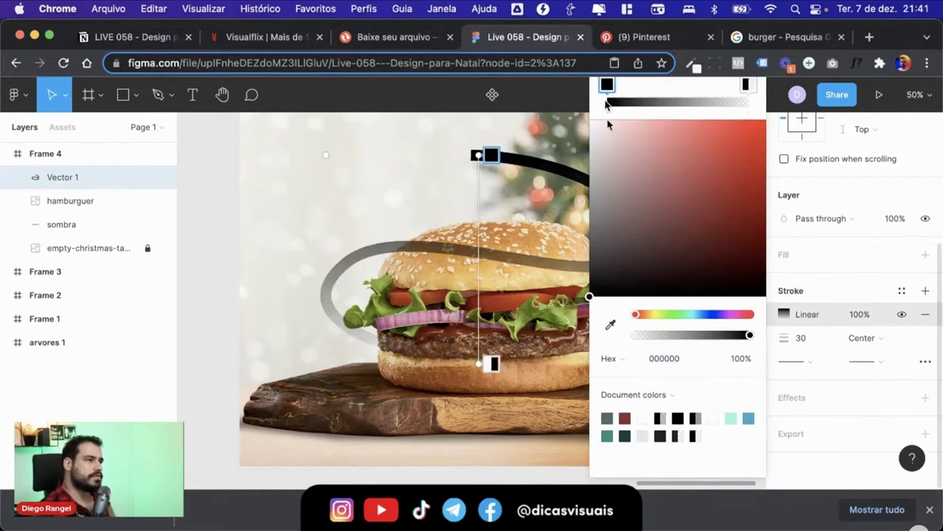
left_click(653, 315)
left_click(746, 85)
left_click_drag(651, 313, 645, 314)
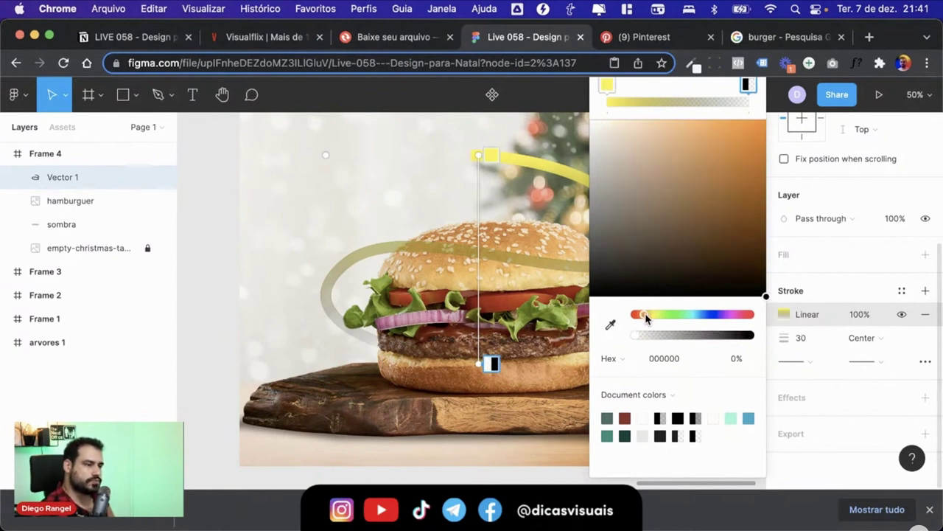
left_click_drag(719, 190, 766, 120)
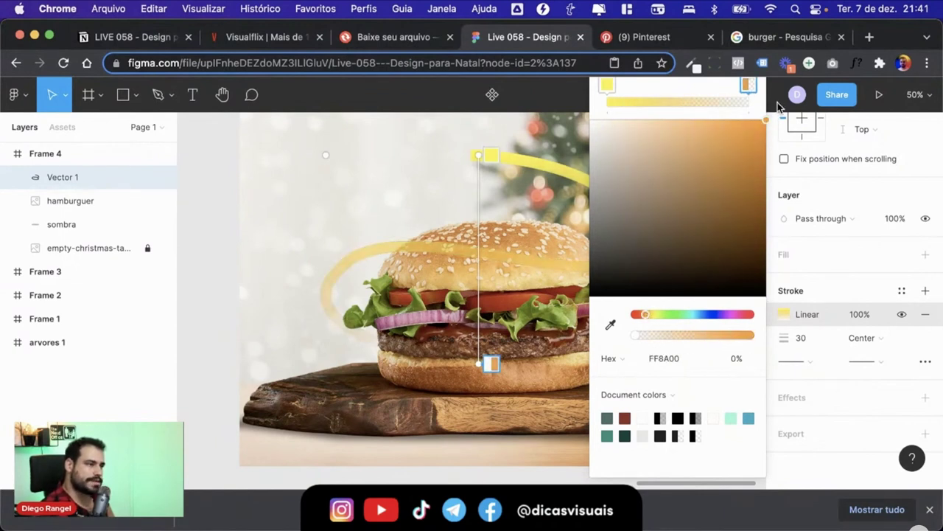
left_click_drag(639, 337, 754, 337)
Step: Reposition the gradient stops and add pale yellow and near-white highlight stops
left_click_drag(611, 87, 643, 87)
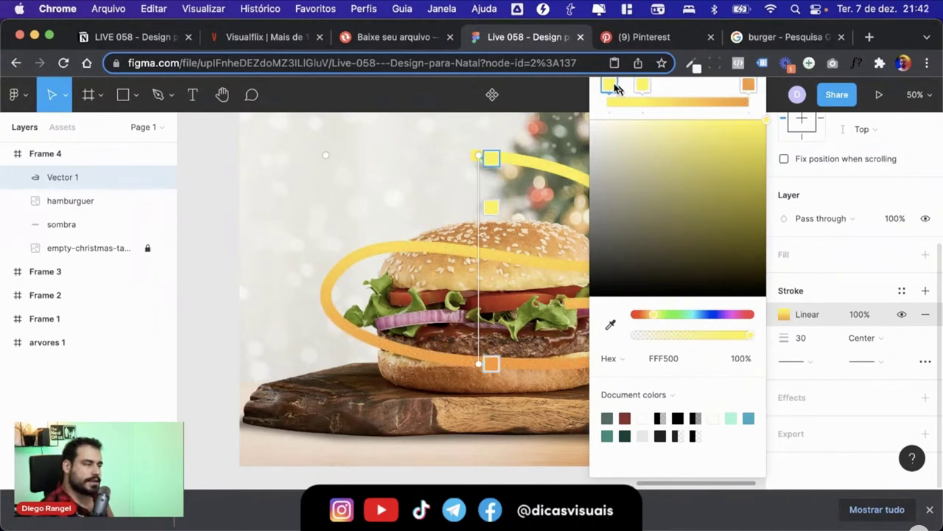
left_click_drag(755, 86, 686, 87)
mouse_move(610, 86)
left_mouse_down()
mouse_move(699, 87)
mouse_move(604, 88)
left_mouse_up()
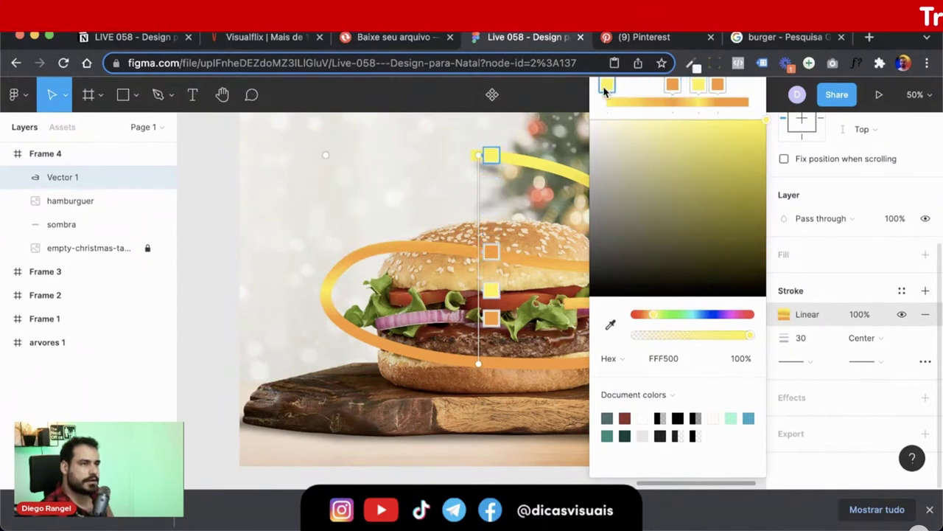
left_click(633, 101)
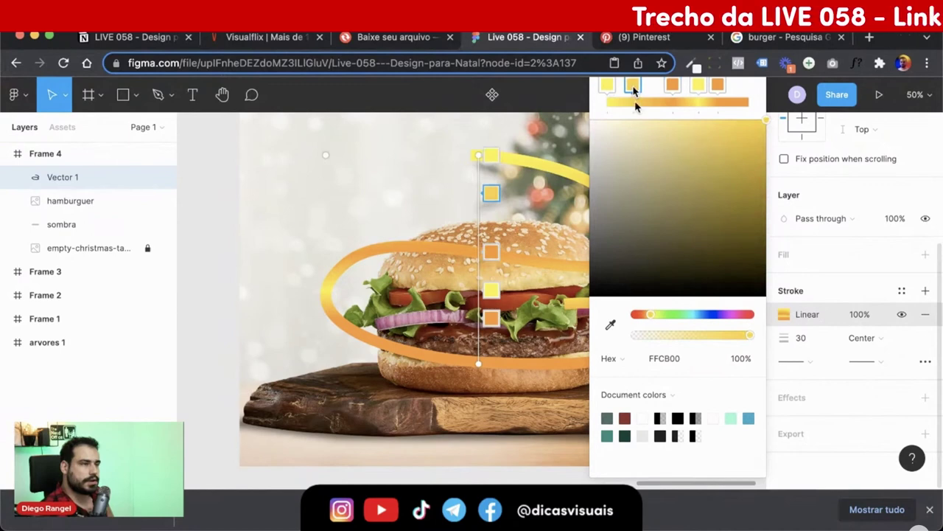
left_click_drag(709, 128, 687, 119)
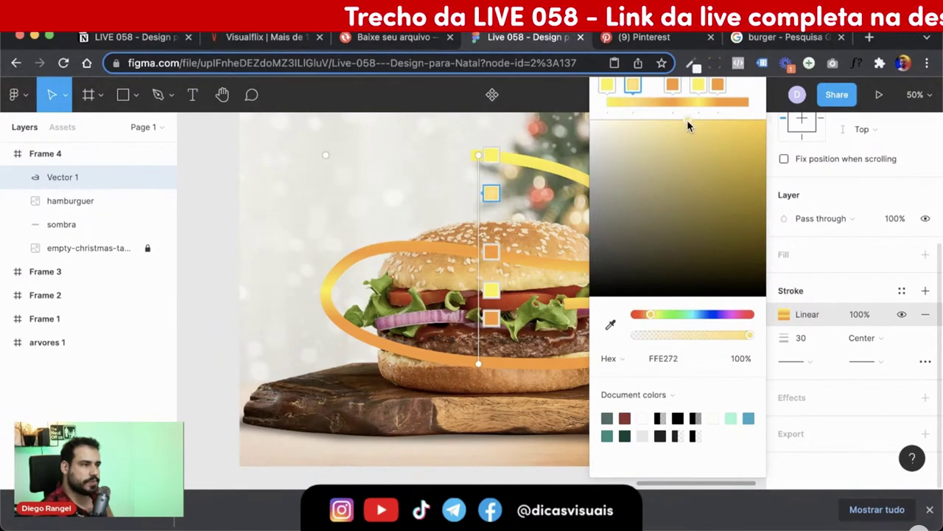
left_click(666, 102)
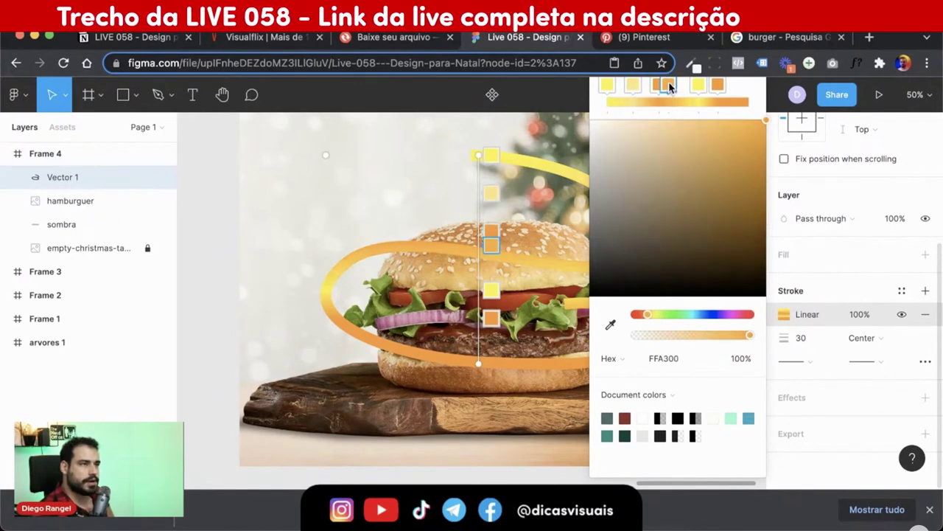
left_click_drag(668, 86, 680, 86)
left_click_drag(682, 212, 616, 118)
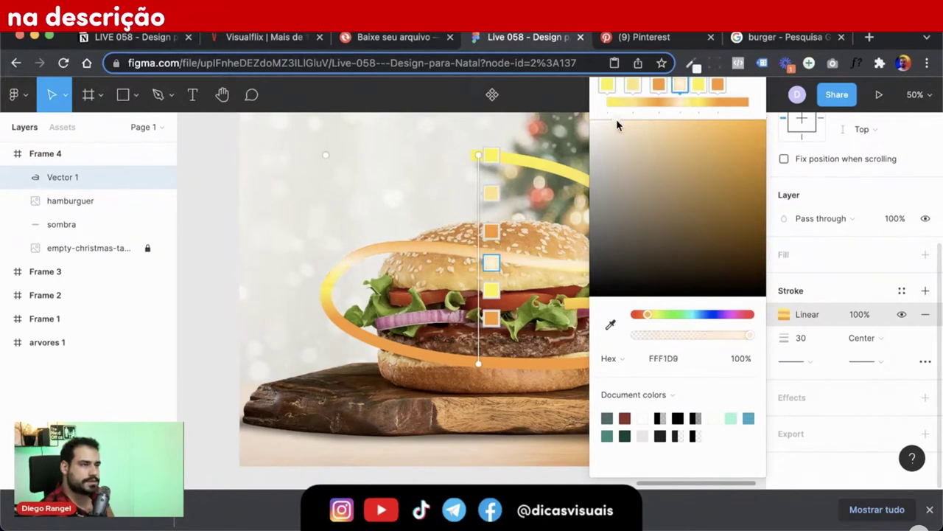
Step: Add brownish-gold, light yellow and orange-tinted stops to complete the gold gradient
left_click_drag(698, 86, 690, 86)
left_click(735, 90)
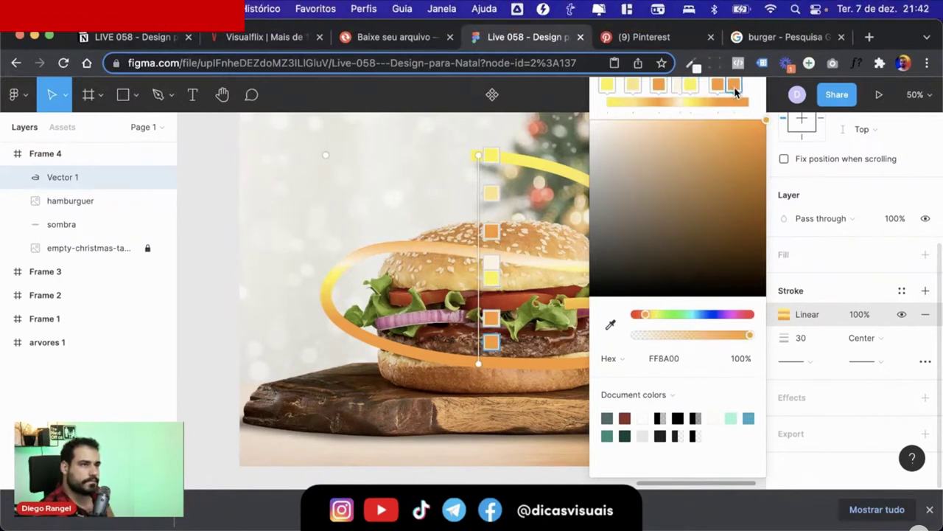
left_click(649, 314)
left_click(729, 168)
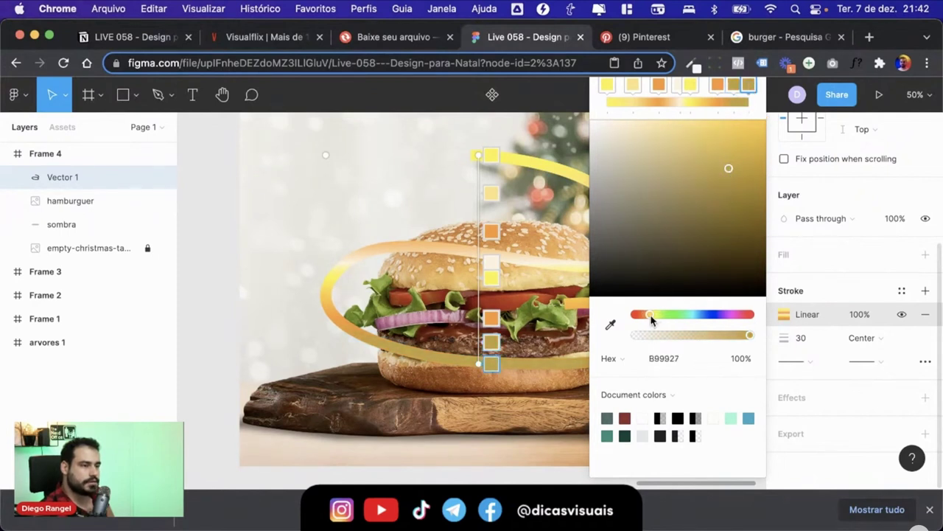
left_click(670, 87)
left_click_drag(681, 177, 693, 120)
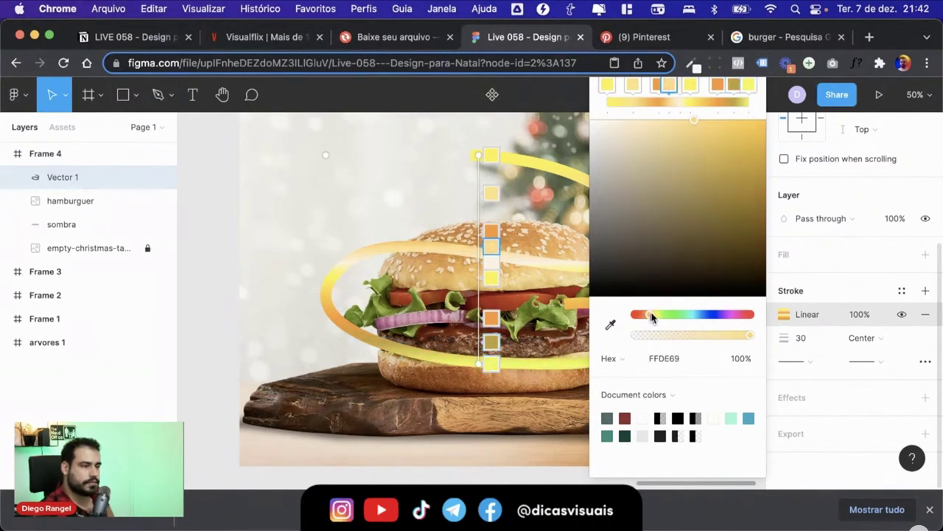
left_click(621, 87)
left_click_drag(651, 322, 647, 314)
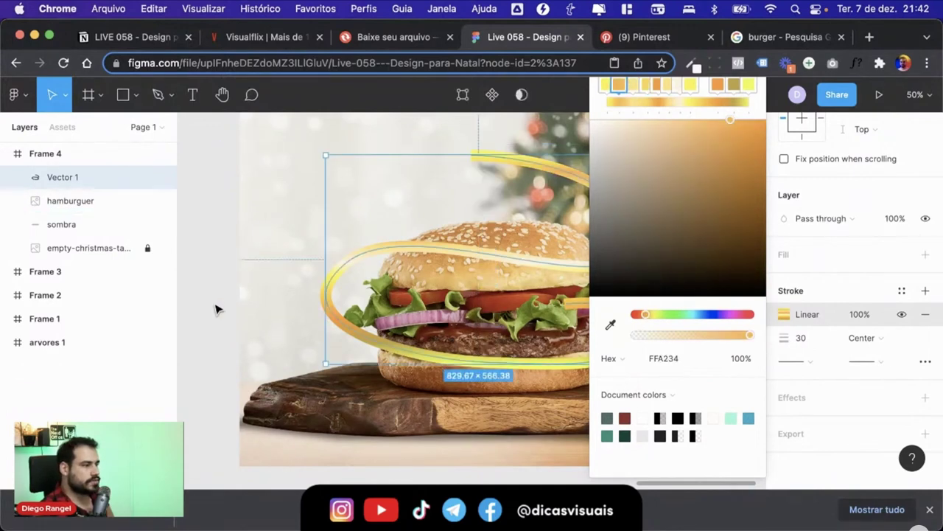
left_click(218, 309)
Step: Add an effect to the swirl line and change it from Drop shadow to Layer blur
left_click(598, 190)
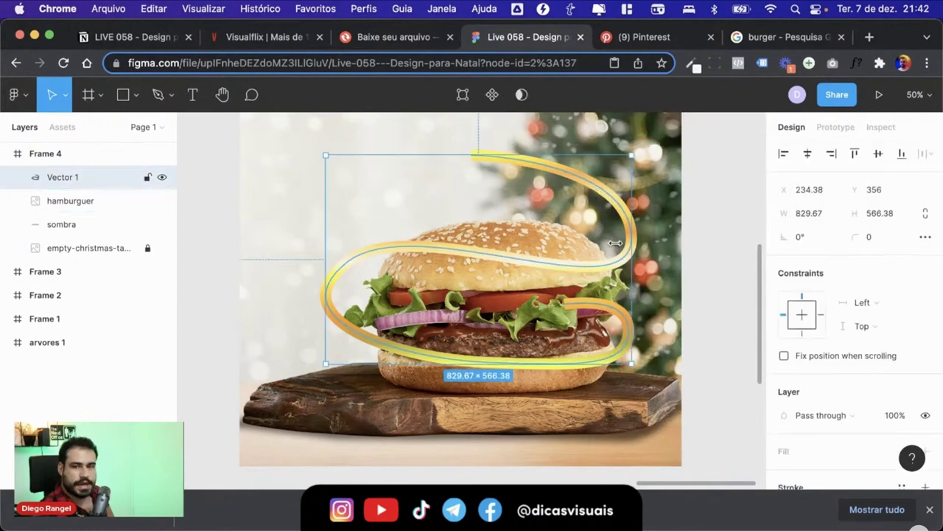
scroll(888, 318, "down", 5)
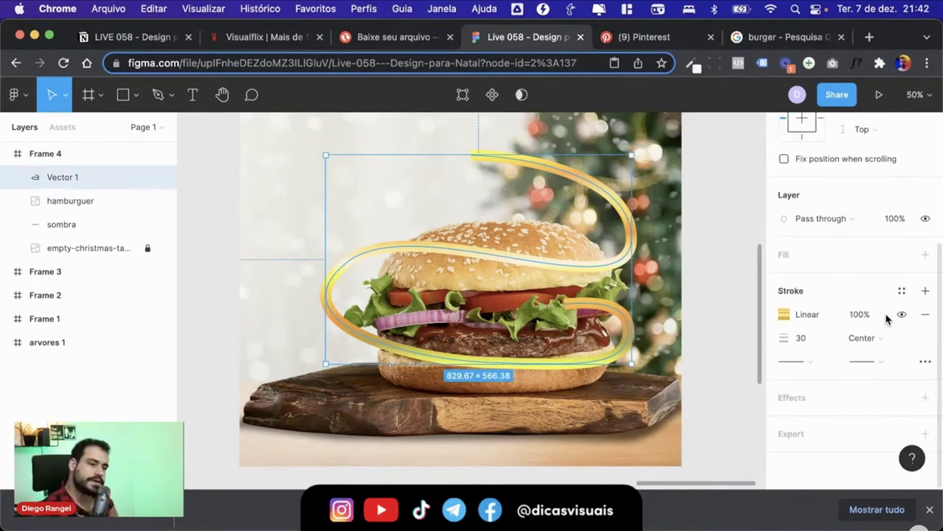
left_click(925, 397)
scroll(841, 395, "down", 1)
left_click(826, 399)
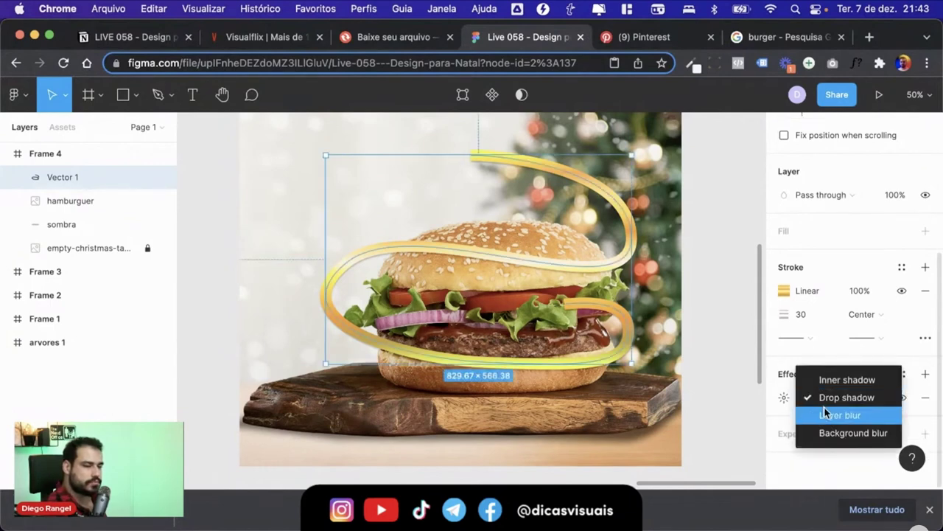
left_click(827, 415)
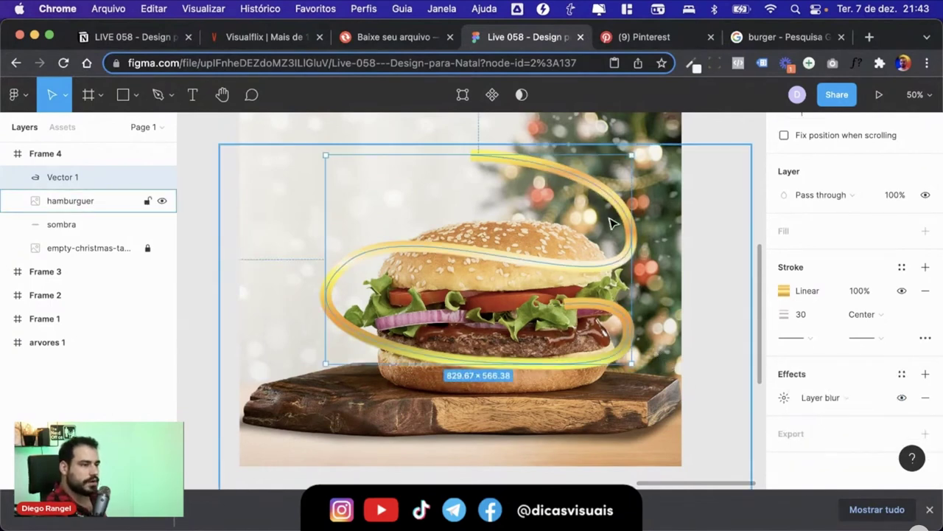
Step: Set the layer blur amount to 10 and reselect the swirl line
scroll(618, 239, "up", 3)
scroll(626, 258, "up", 3)
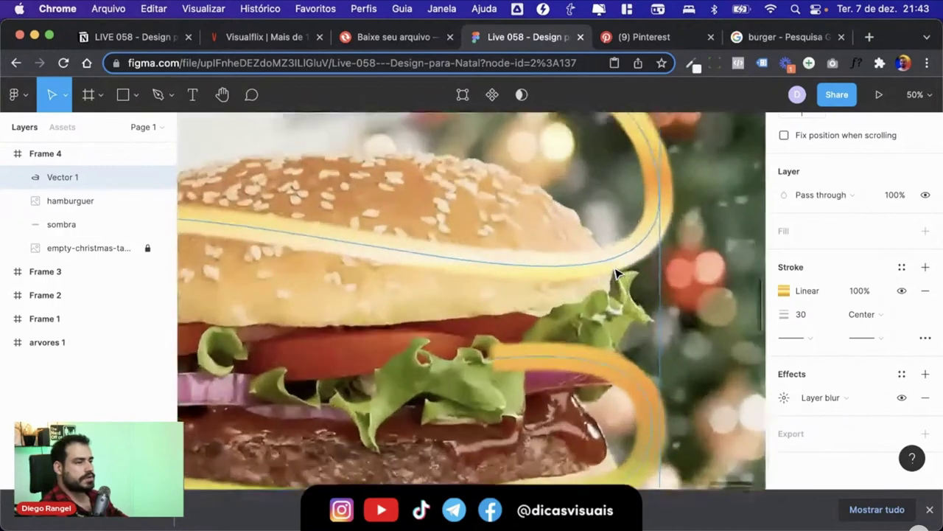
scroll(664, 317, "up", 3)
left_click(784, 398)
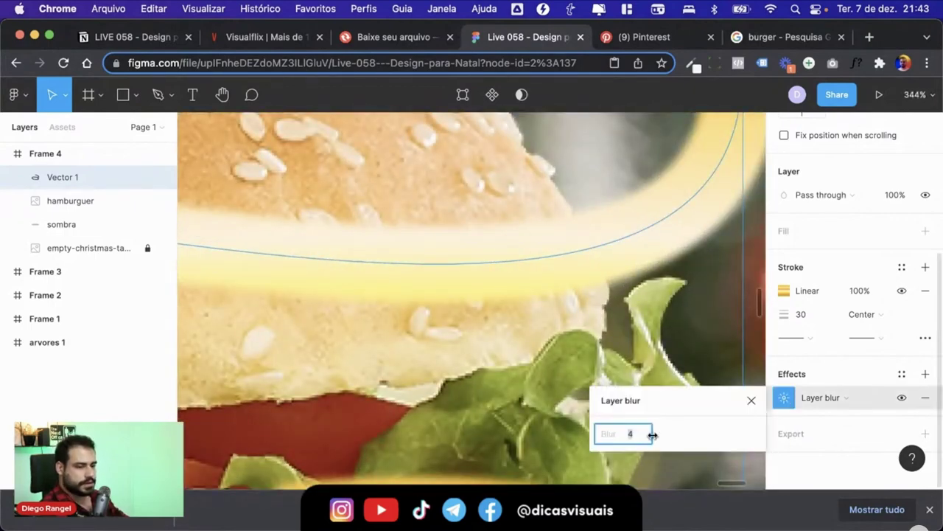
type("0")
key("Return")
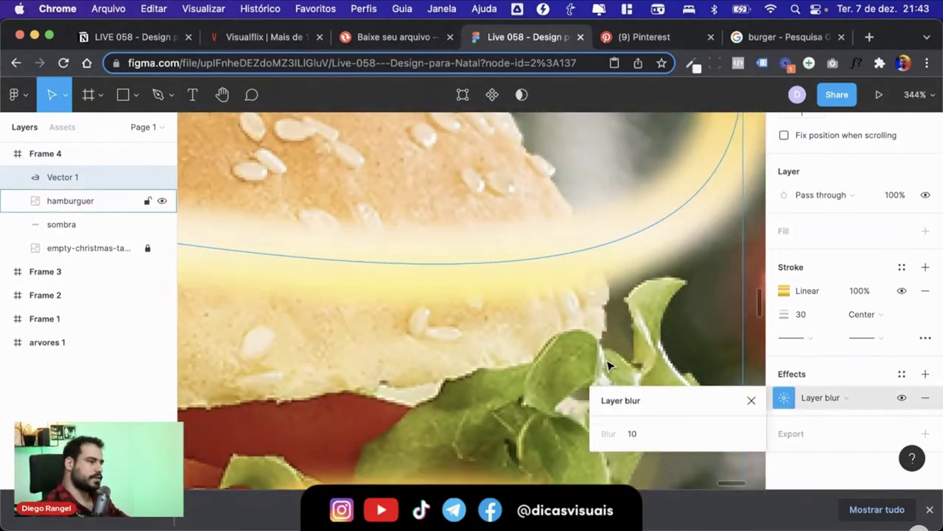
scroll(604, 347, "up", 3)
scroll(603, 346, "down", 5)
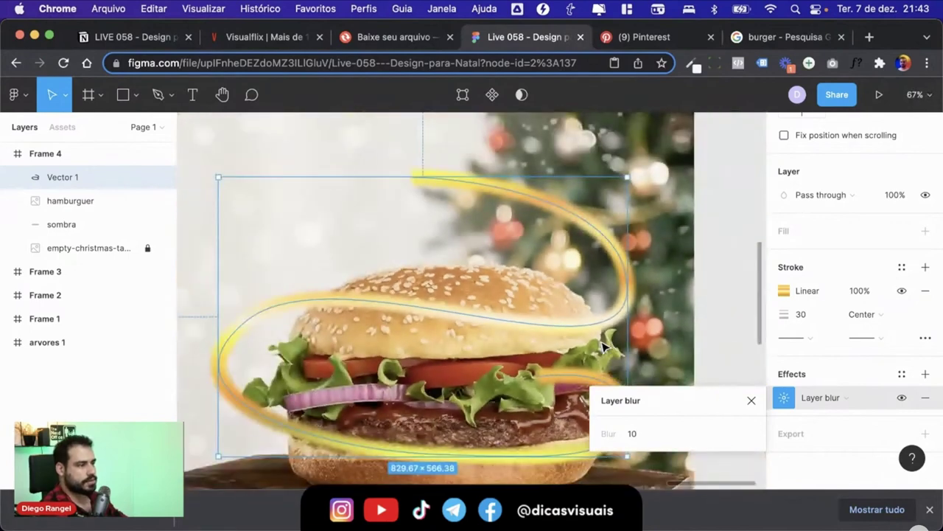
scroll(603, 346, "down", 2)
left_click(680, 308)
left_click(628, 310)
scroll(839, 348, "down", 2)
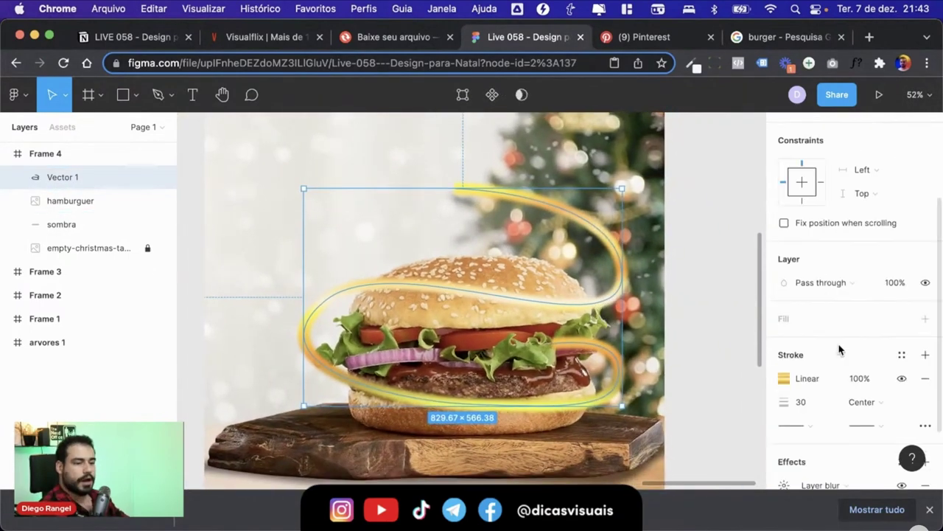
Step: Set the swirl line's layer blend mode to Screen, after briefly trying Color dodge
left_click(825, 285)
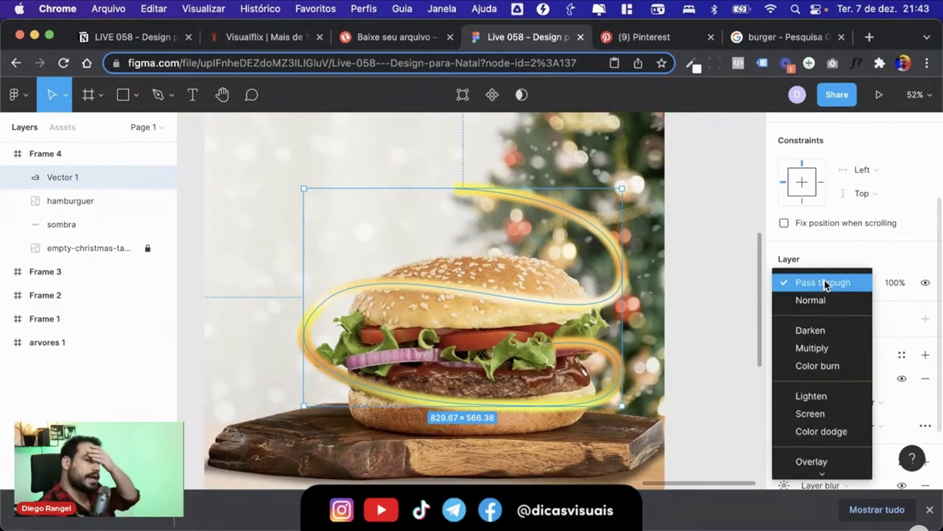
left_click(828, 380)
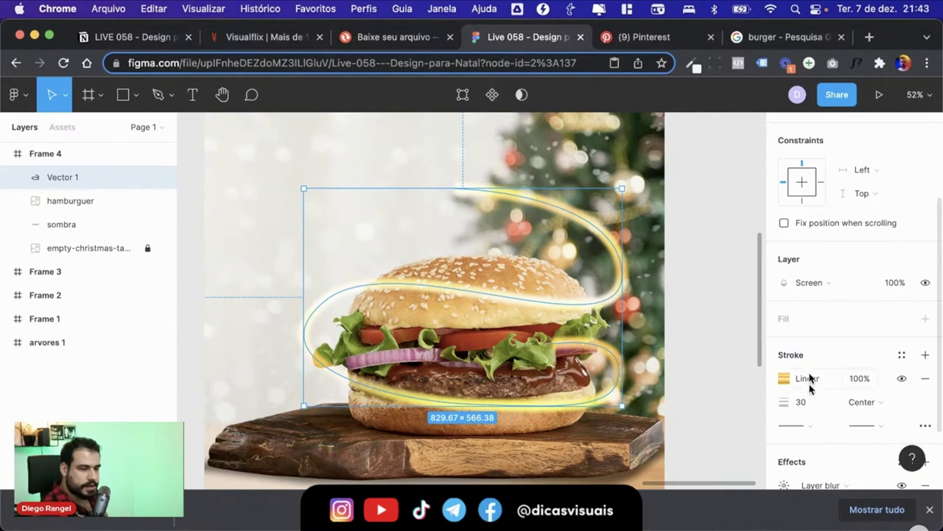
left_click(810, 283)
left_click(814, 298)
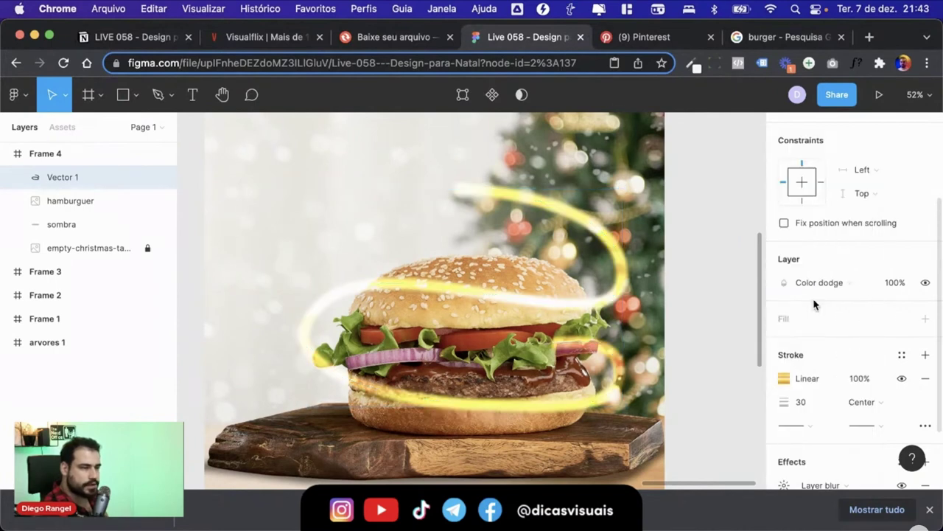
left_click(806, 293)
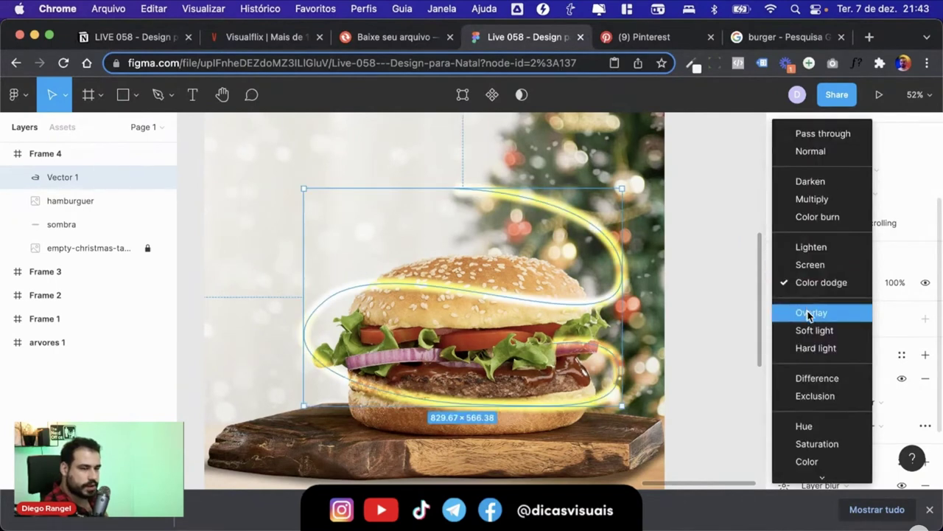
left_click(811, 263)
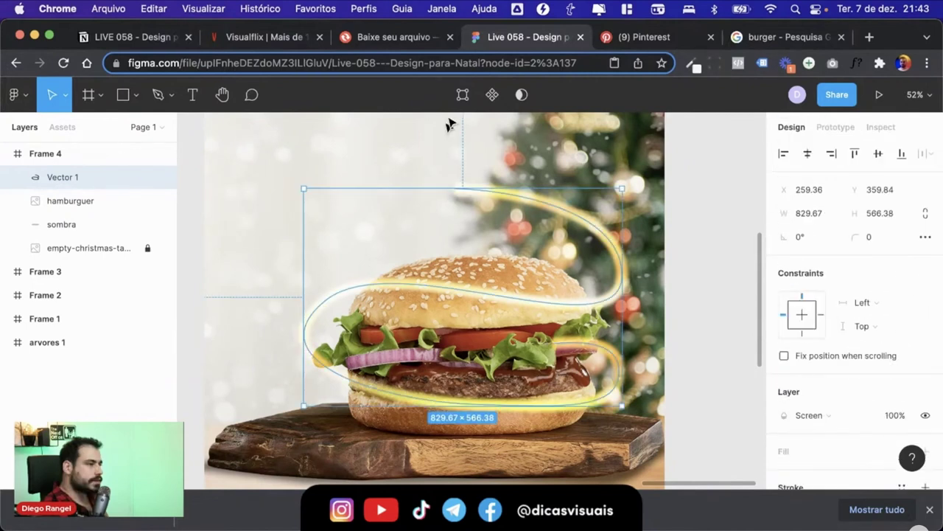
Step: Drag the line's top endpoint lower so the swirl starts further down
left_click(462, 99)
left_click_drag(459, 189, 456, 232)
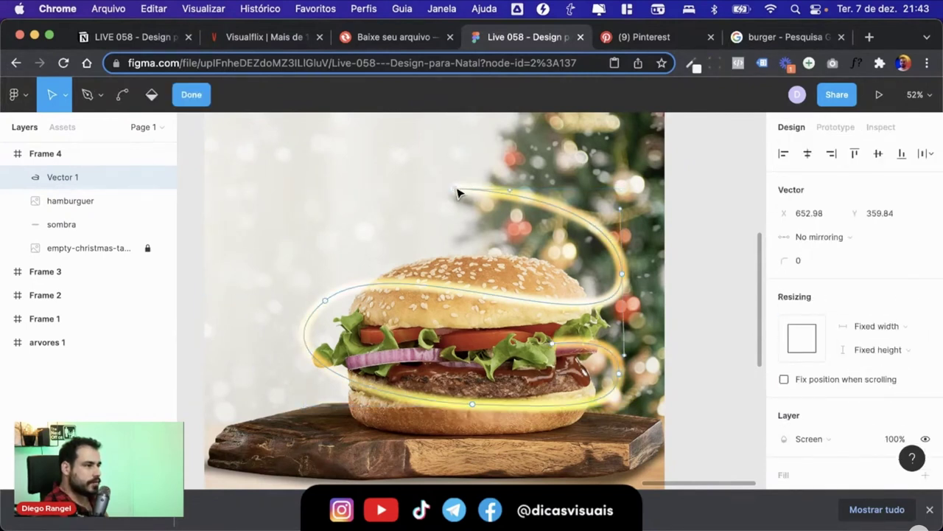
key("Escape")
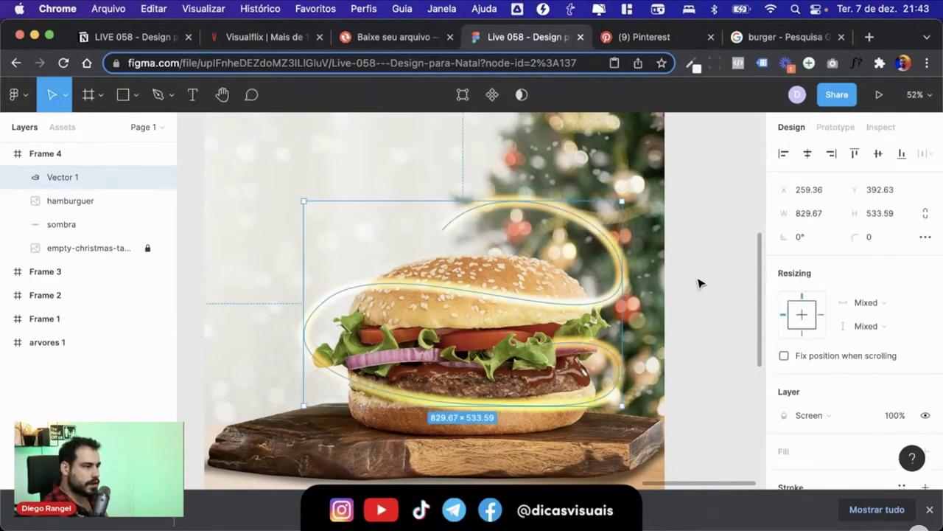
left_click(699, 283)
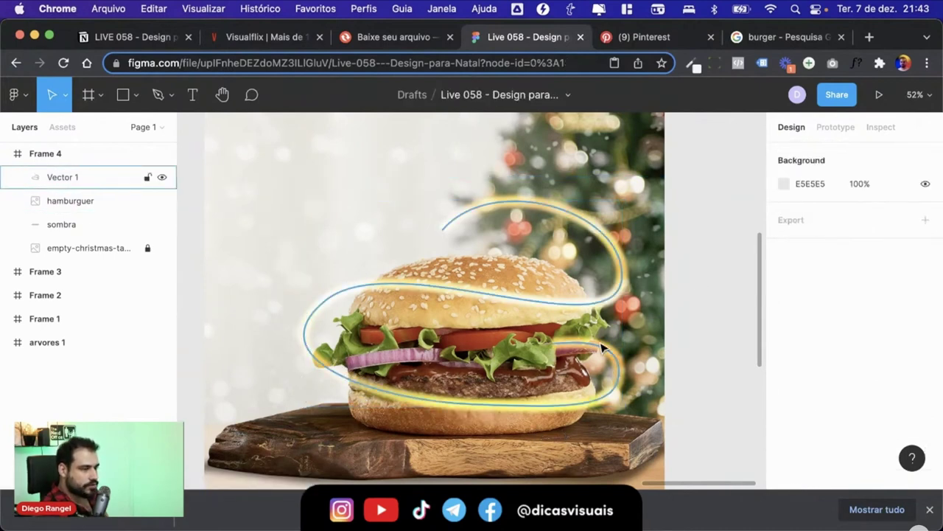
Step: Rename Vector 1 to 'linha' and move it below the hamburguer layer
left_click(423, 401)
scroll(423, 399, "right", 2)
scroll(424, 399, "left", 2)
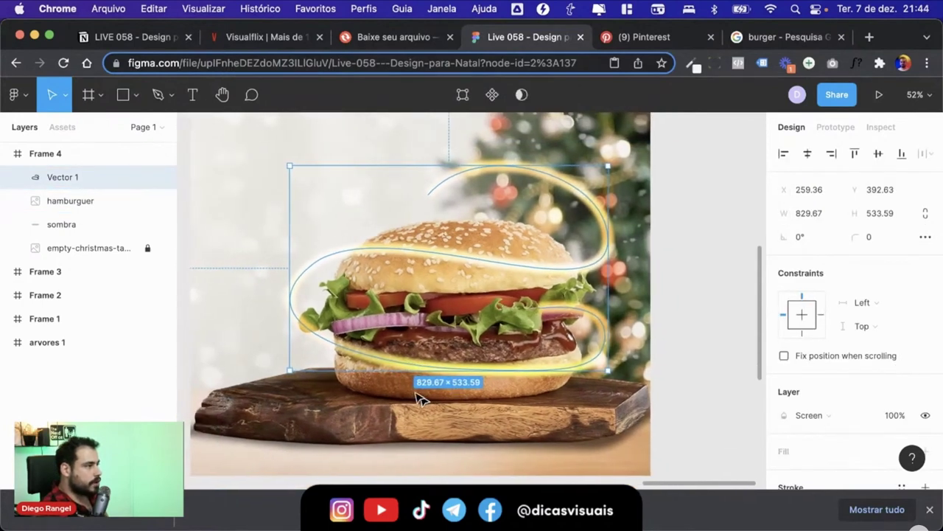
double_click(63, 178)
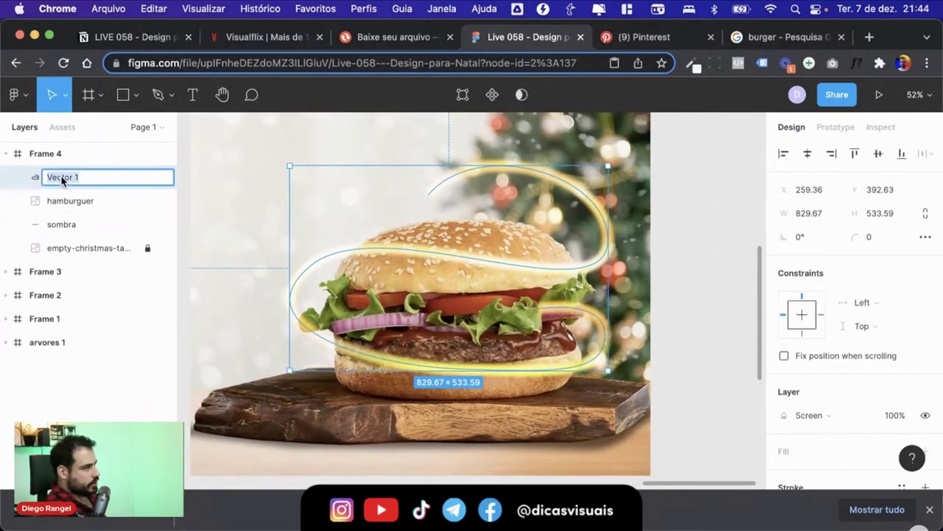
type("linha")
key("Return")
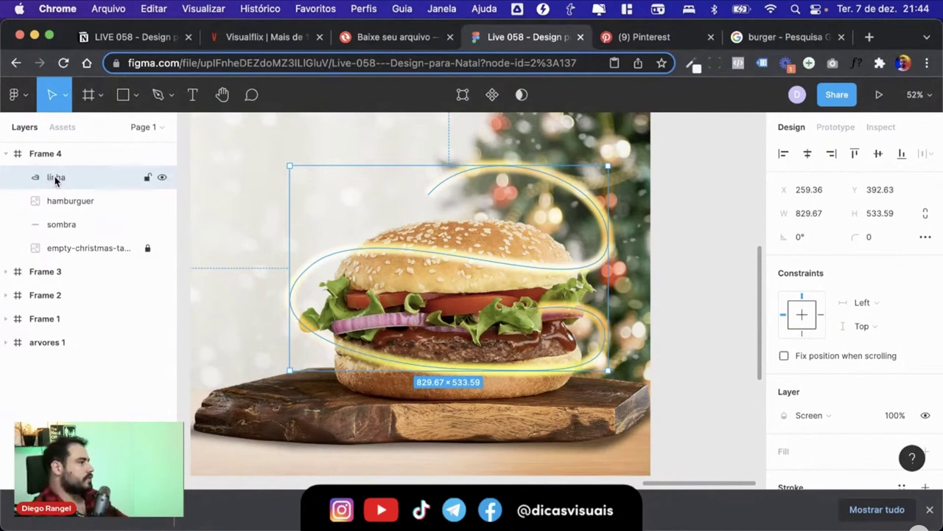
left_click_drag(55, 180, 59, 214)
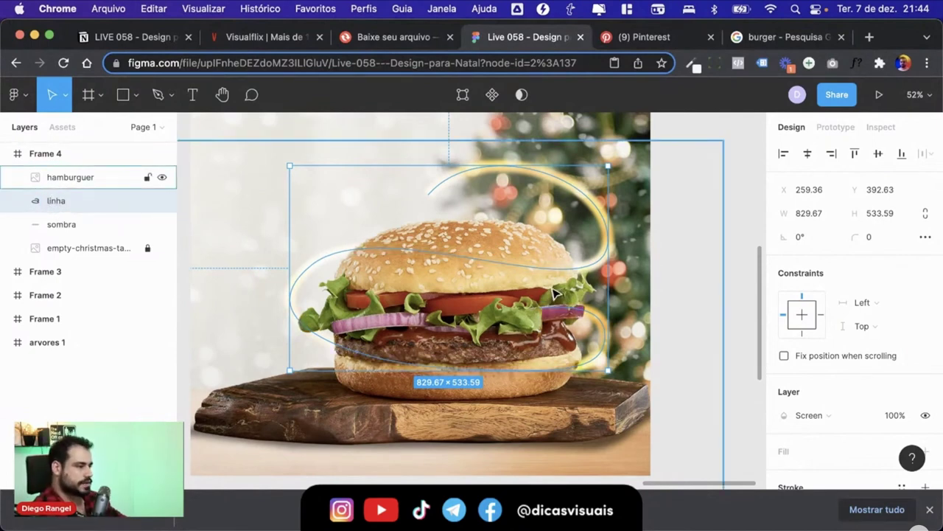
left_click(714, 285)
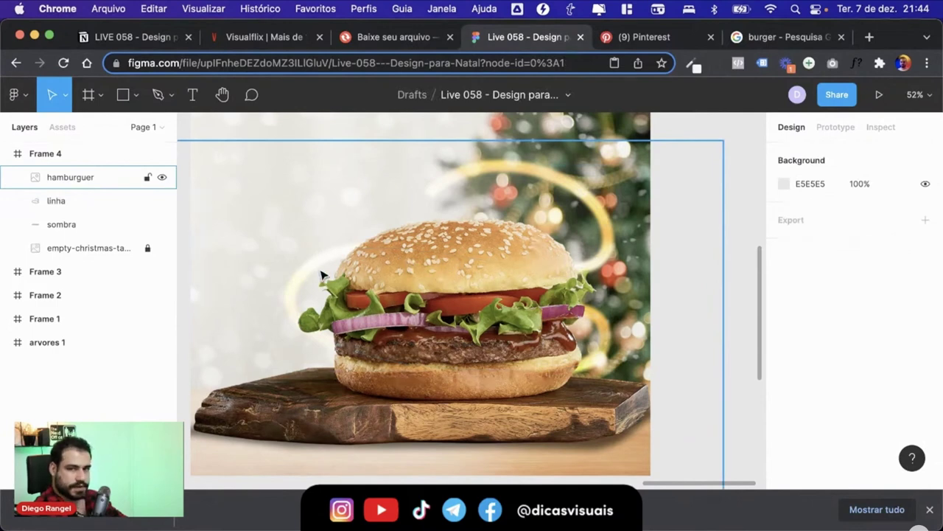
Step: Duplicate the hamburguer layer and crop the copy down to the burger's upper part
left_click(347, 275)
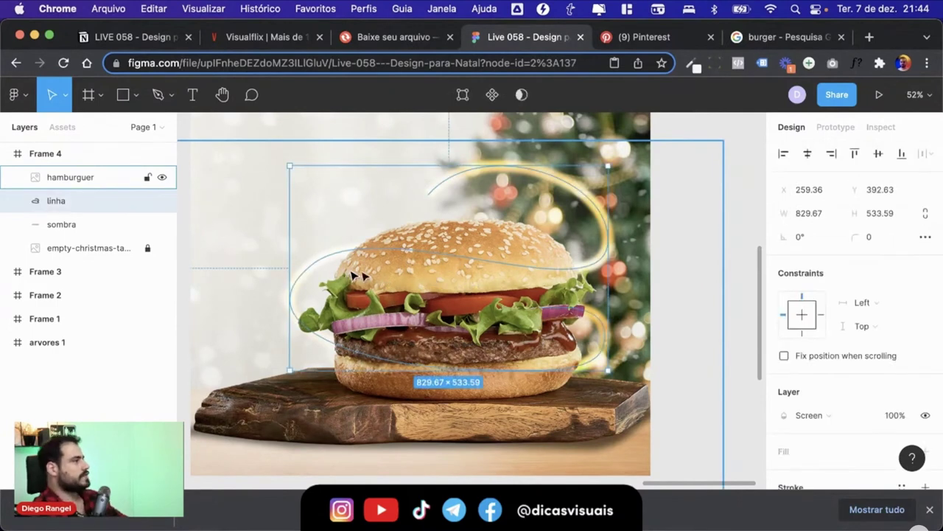
left_click(80, 221)
left_click(77, 201)
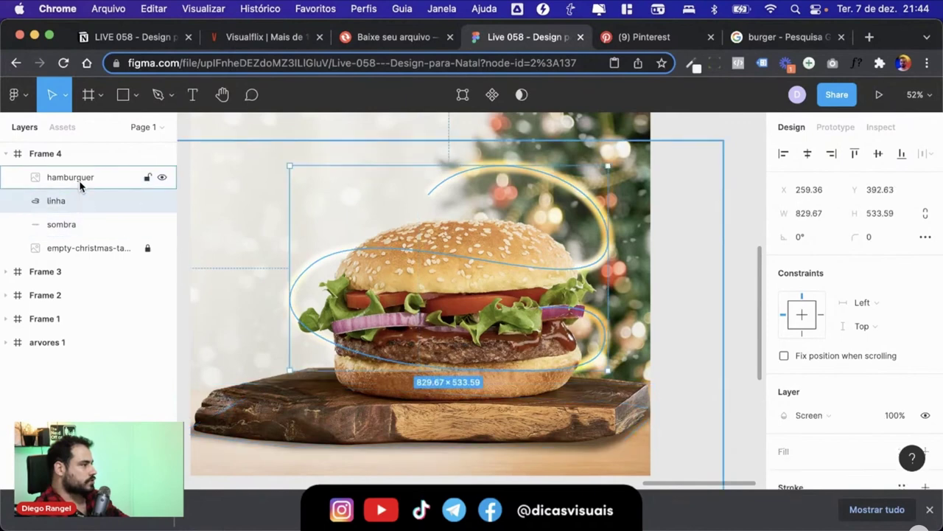
left_click(80, 181)
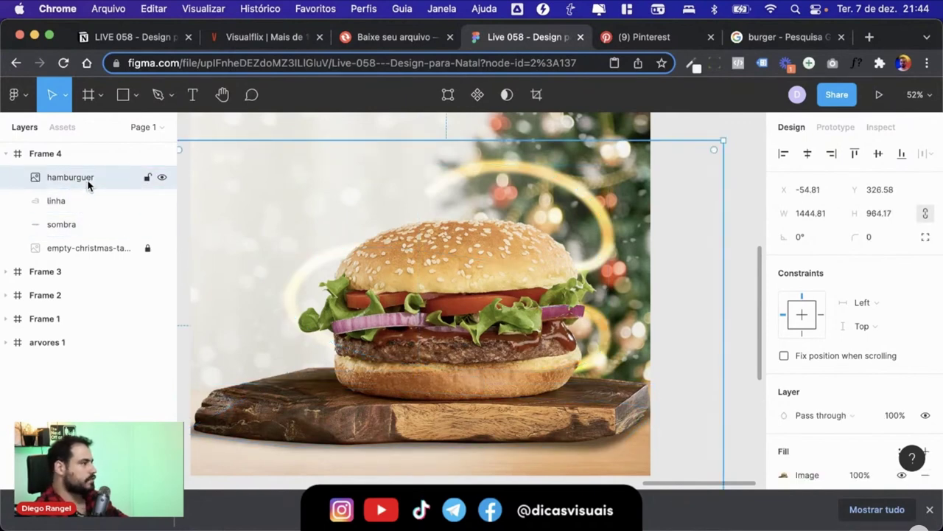
key("ctrl+d")
scroll(398, 362, "down", 2)
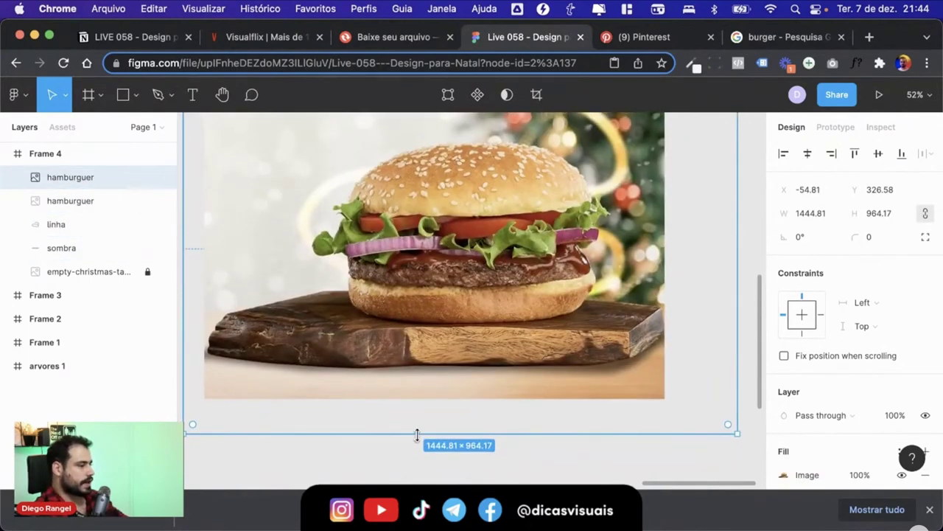
left_click_drag(417, 434, 431, 219)
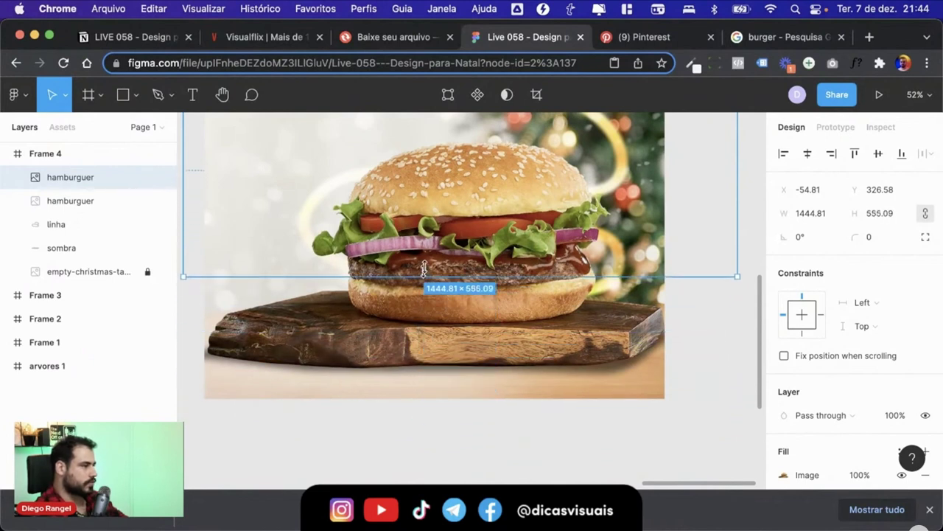
left_click_drag(431, 218, 431, 223)
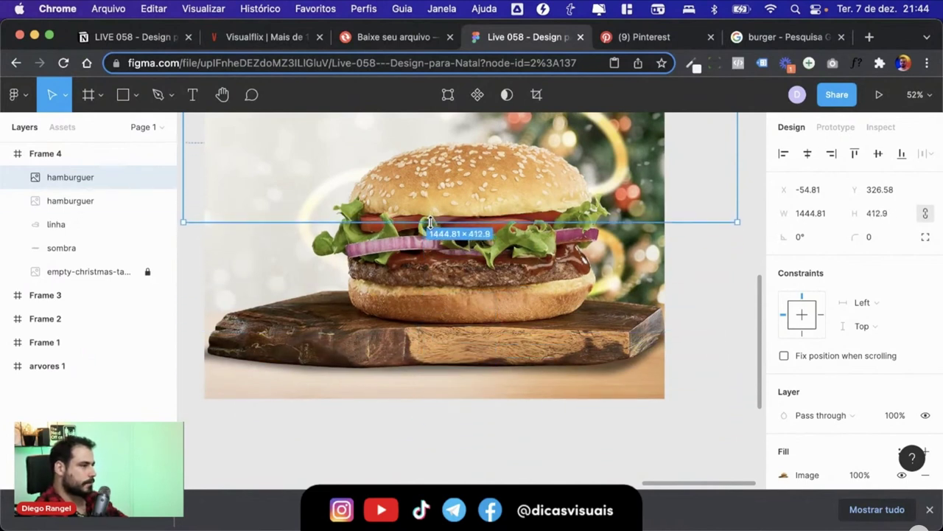
Step: Place linha between the two burger copies and fine-tune the upper copy's bottom crop edge
left_click(72, 225)
left_click_drag(62, 228, 64, 163)
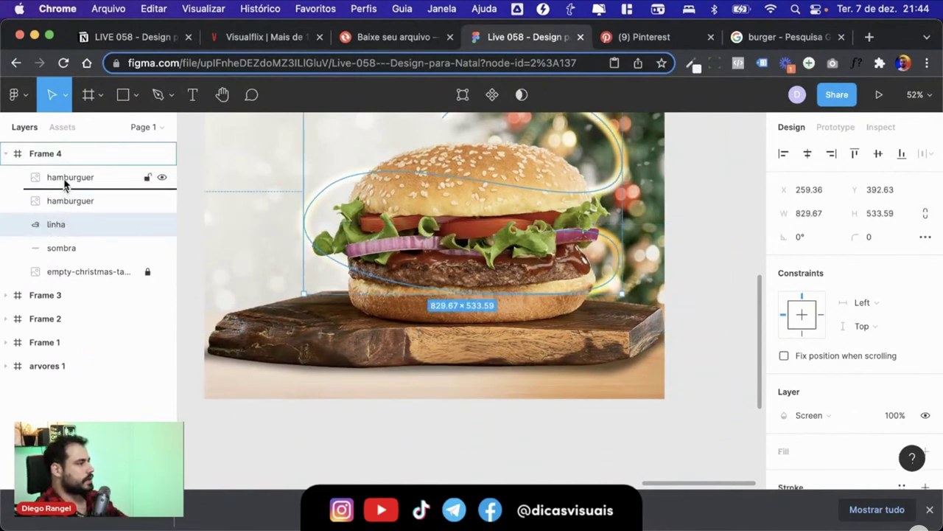
scroll(435, 258, "up", 2)
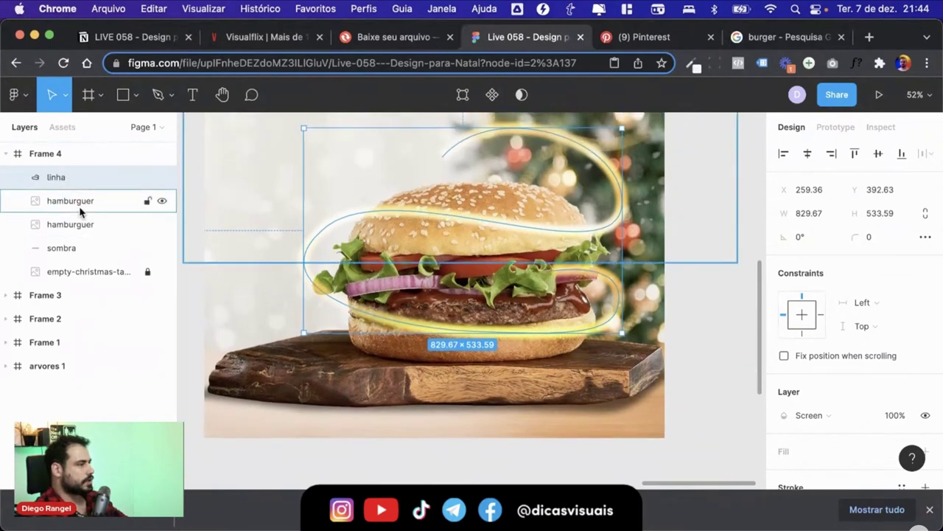
left_click_drag(64, 181, 63, 214)
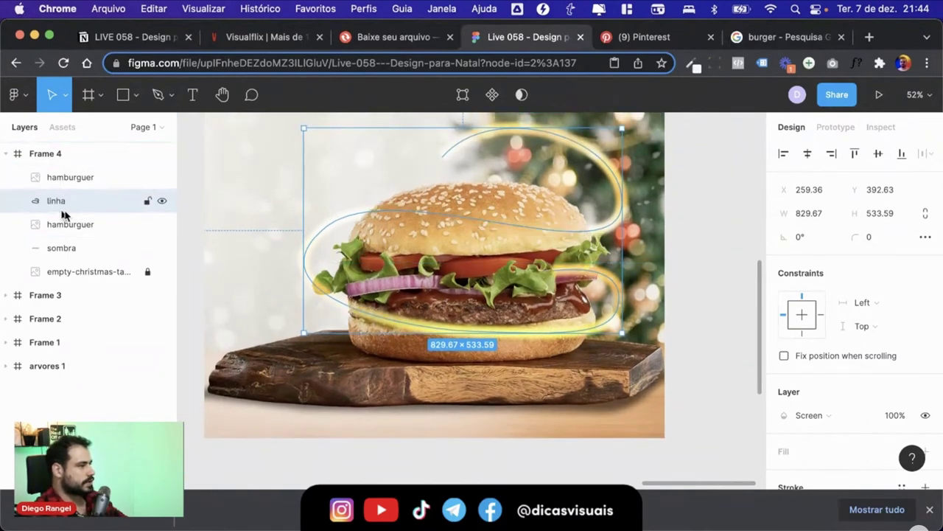
left_click(80, 182)
mouse_move(523, 292)
left_mouse_down()
mouse_move(533, 320)
mouse_move(532, 297)
mouse_move(528, 317)
left_mouse_up()
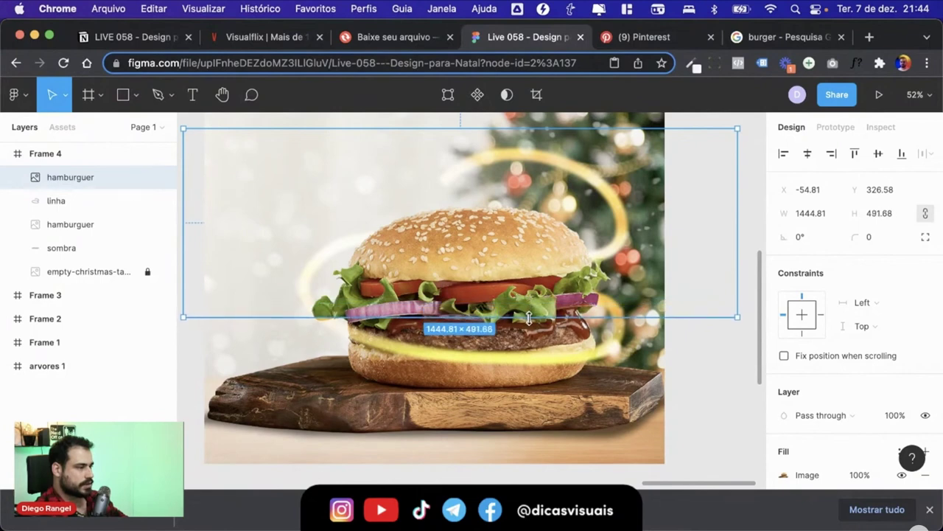
left_click_drag(528, 318, 321, 303)
left_click_drag(325, 302, 442, 290)
left_click(446, 359)
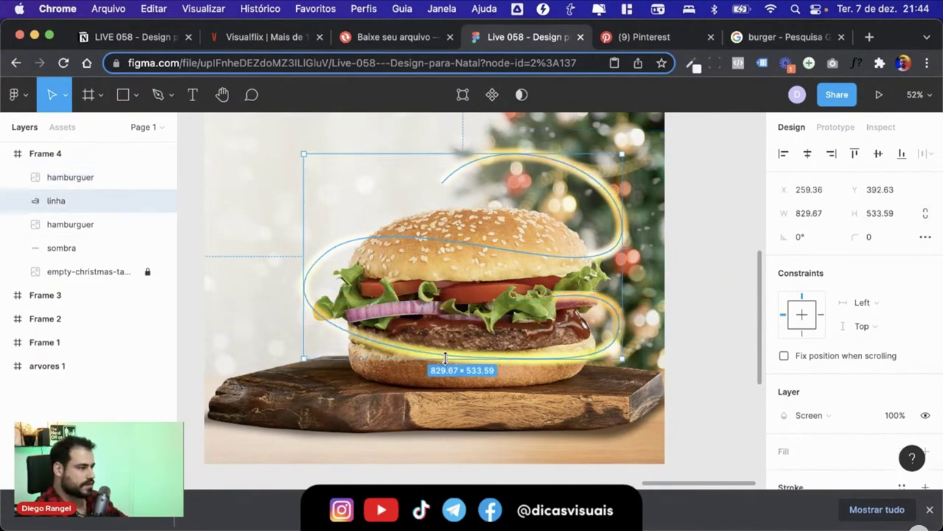
Step: Check the gold line's path nodes, then zoom out and back in on the frame
left_click(463, 96)
key("Escape")
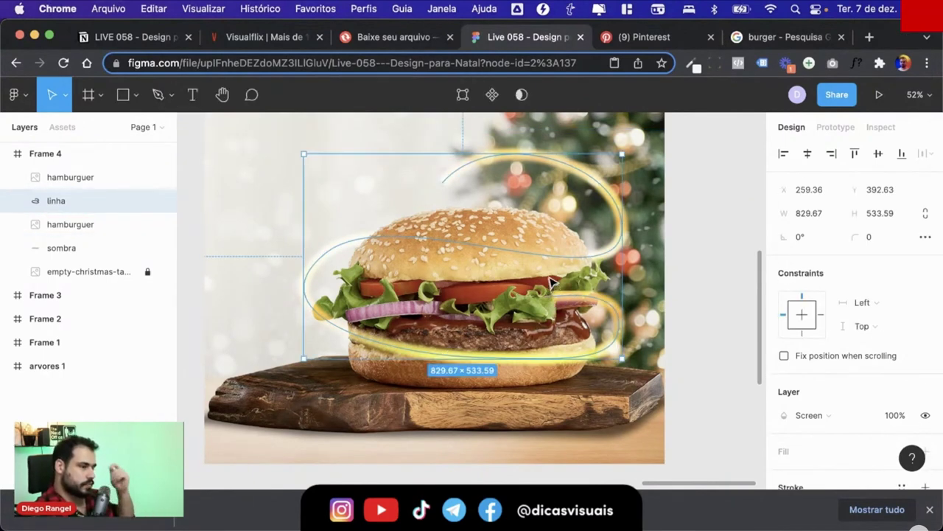
left_click(463, 98)
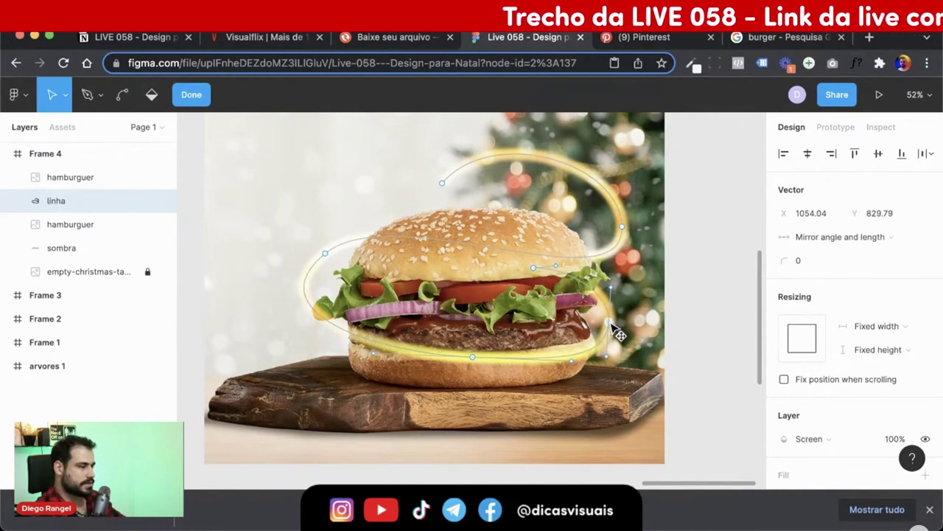
key("Escape")
left_click(684, 262)
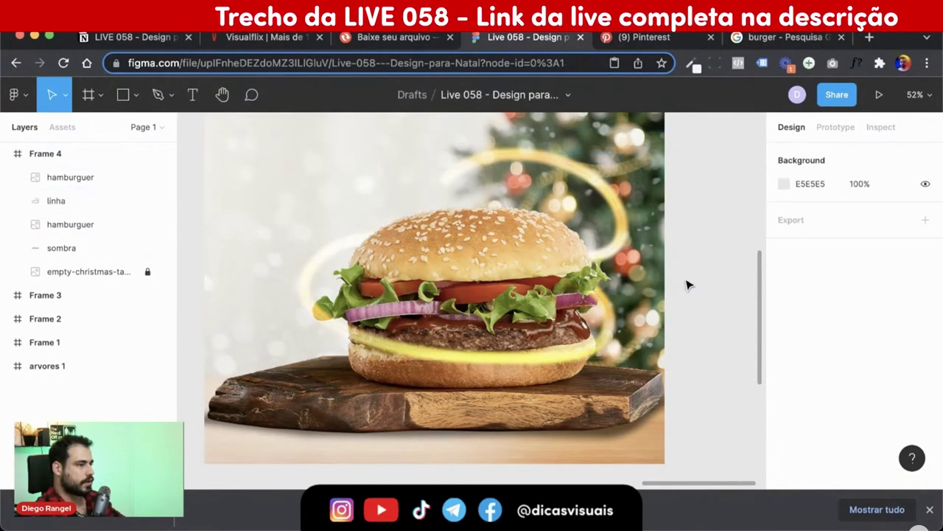
key("minus")
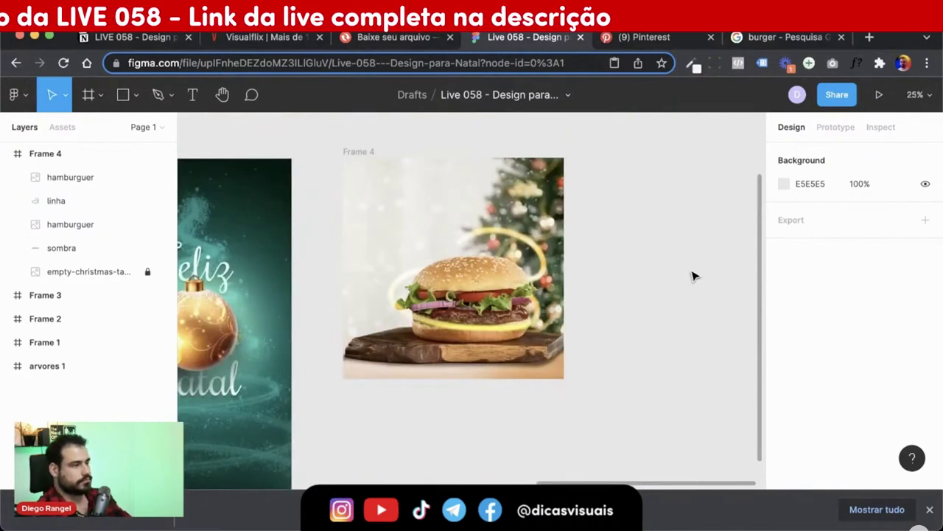
key("plus")
key("minus")
key("plus")
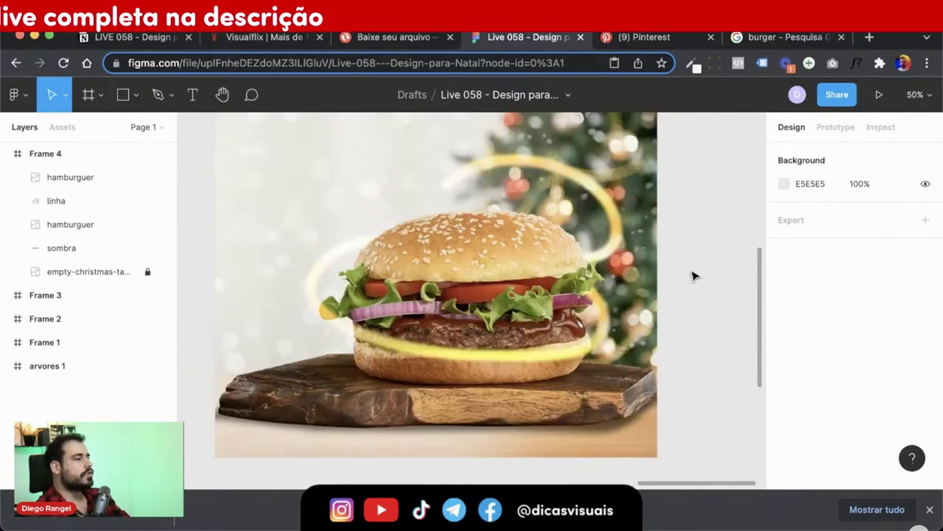
key("minus")
key("plus")
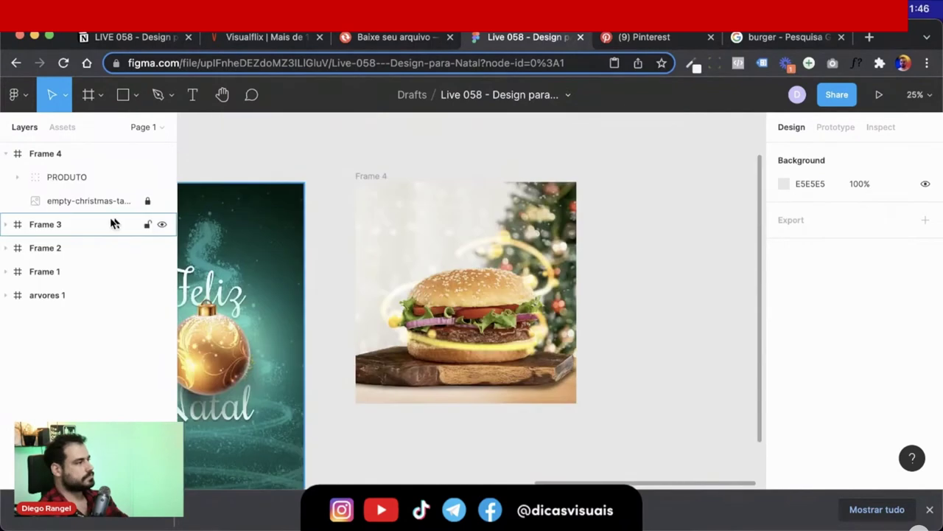
Step: Shift and widen the Christmas background to 1848 so the tree sits behind the burger
left_click(139, 203)
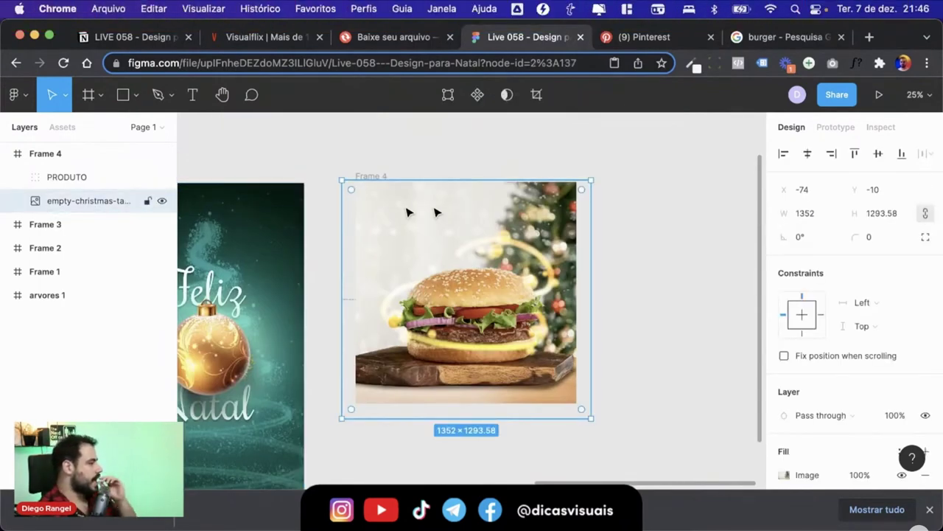
left_click_drag(543, 213, 523, 222)
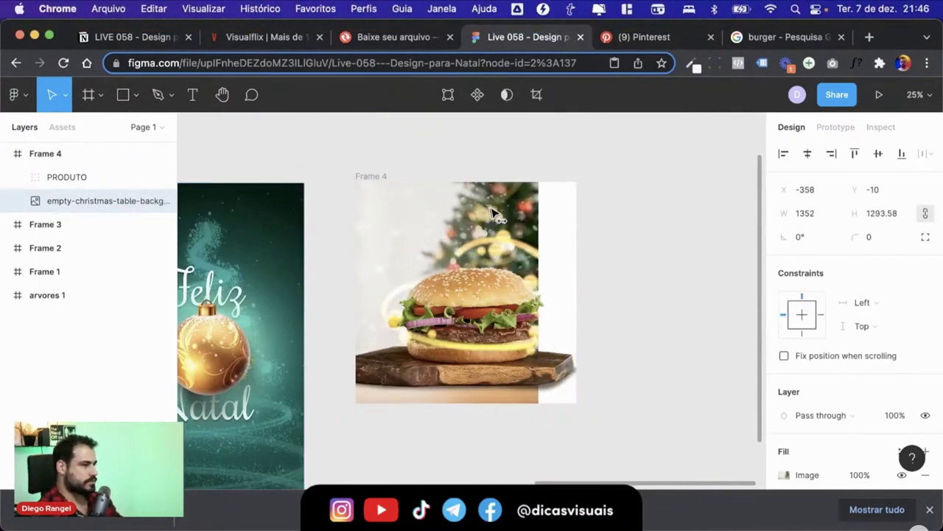
left_click(643, 257)
key("plus")
Step: Duplicate Frame 4 into a 1200×1200 Frame 5, undoing an accidental stretch
key("minus")
key("plus")
key("minus")
scroll(645, 295, "up", 2)
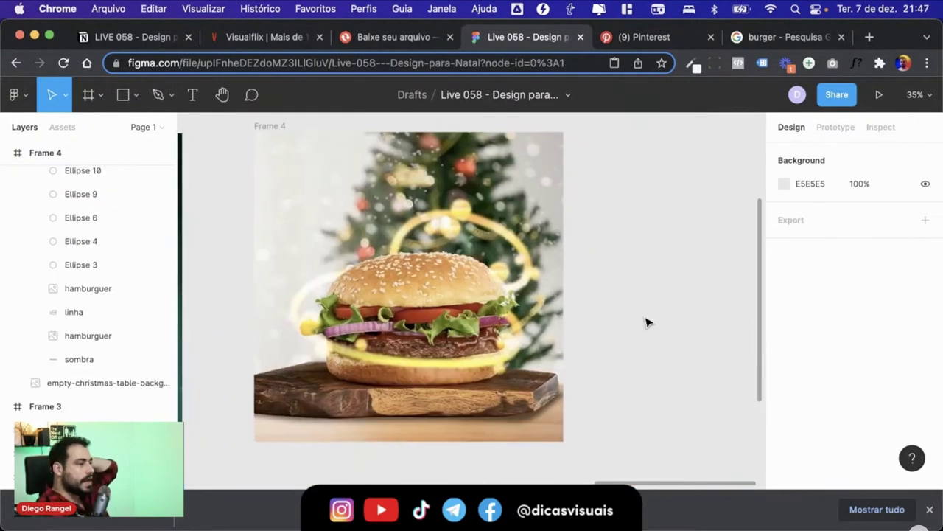
scroll(261, 141, "right", 2)
left_click(258, 127)
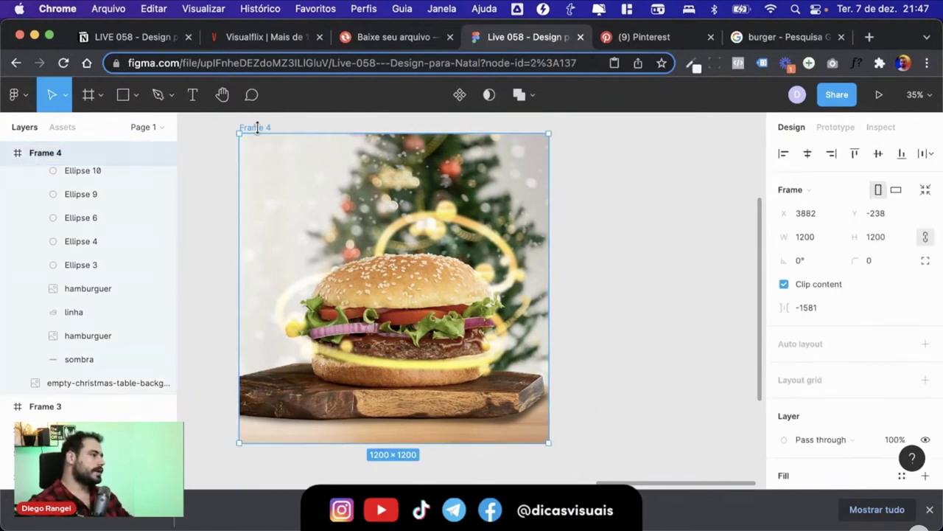
key("ctrl+d")
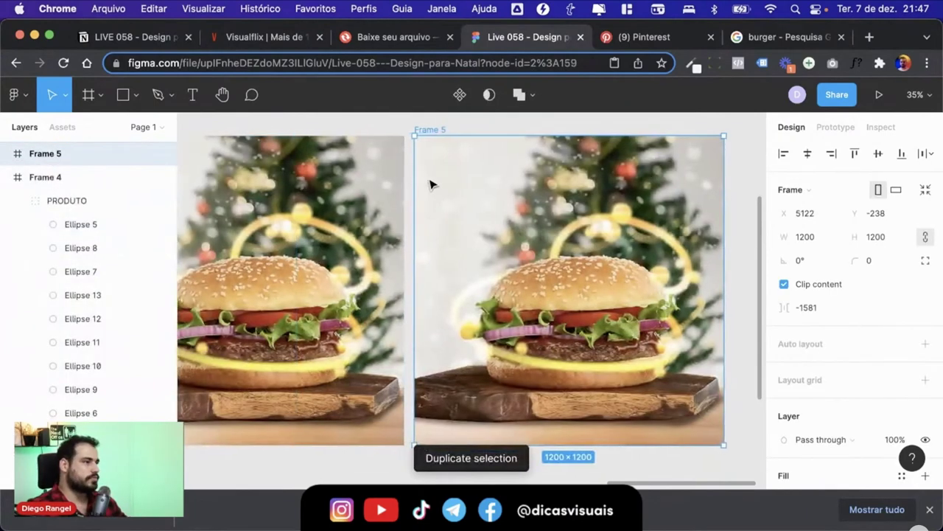
scroll(363, 133, "right", 2)
left_click_drag(359, 130, 393, 130)
key("ctrl+z")
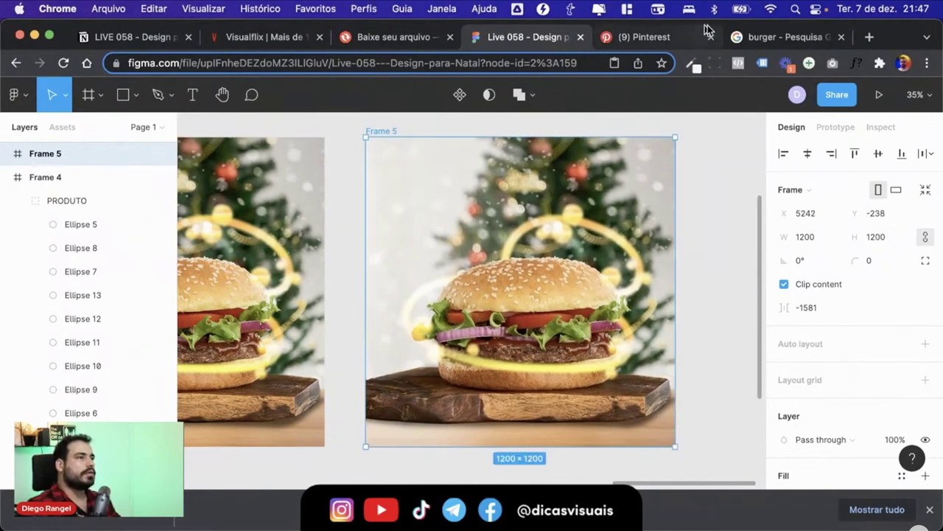
Step: In the burger image search tab, replace the query with 'gold texture'
left_click(749, 34)
scroll(295, 258, "down", 3)
triple_click(179, 99)
type("gold ")
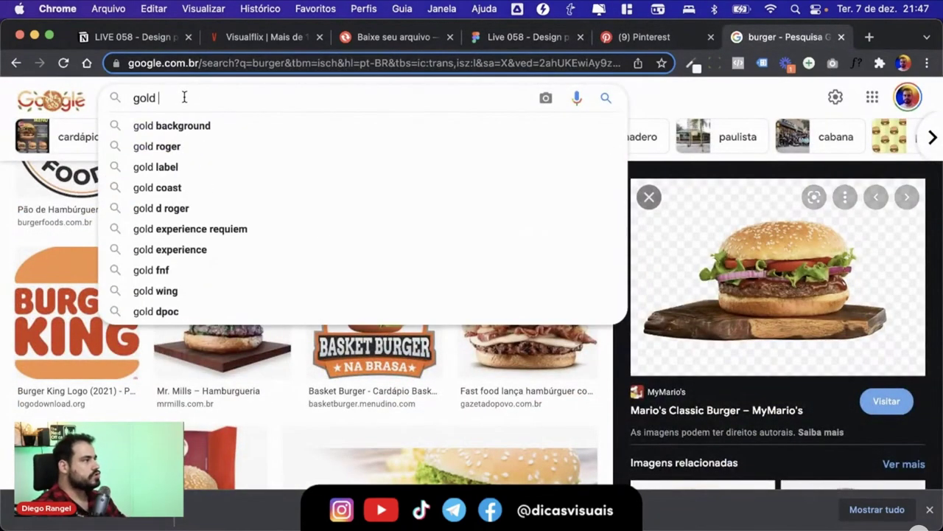
type("texture")
Step: Run the 'gold texture' image search and save the gold smears image as gold-1000665_1280.jpg
key("Return")
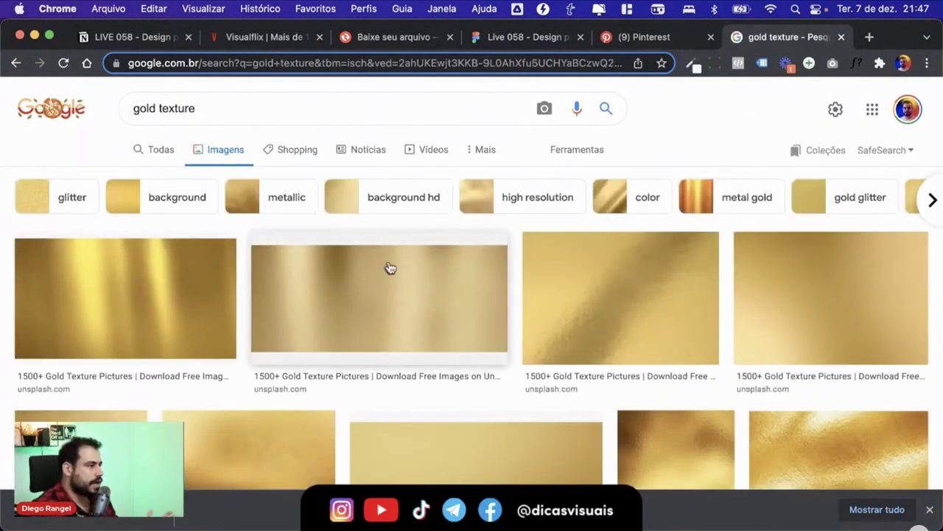
scroll(392, 266, "down", 3)
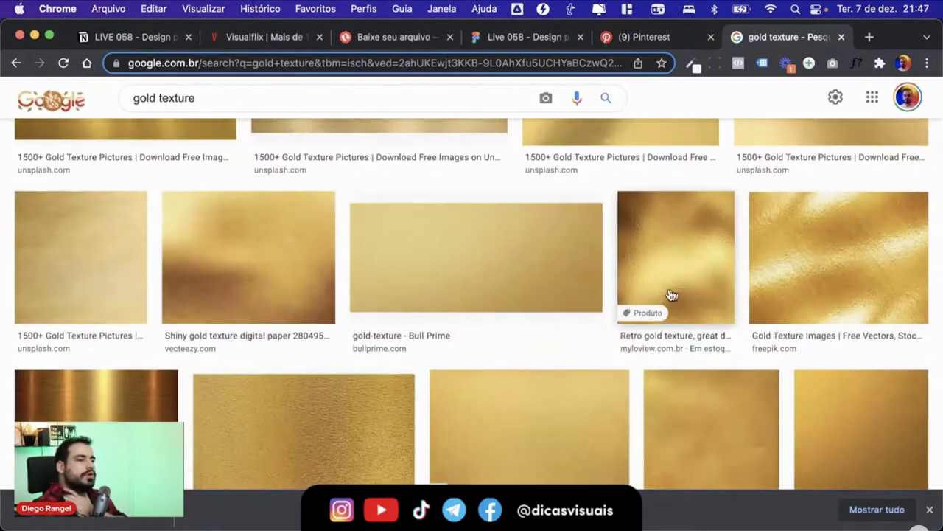
left_click(667, 295)
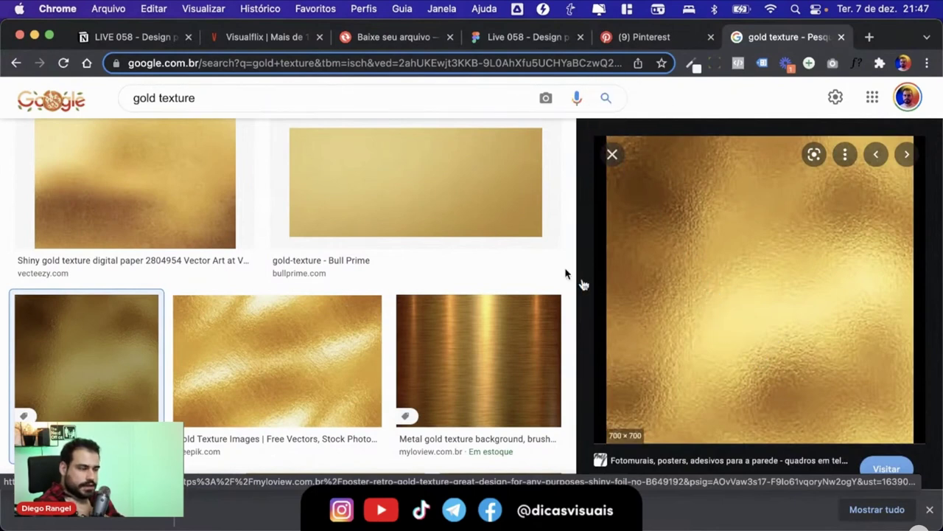
scroll(669, 312, "down", 1)
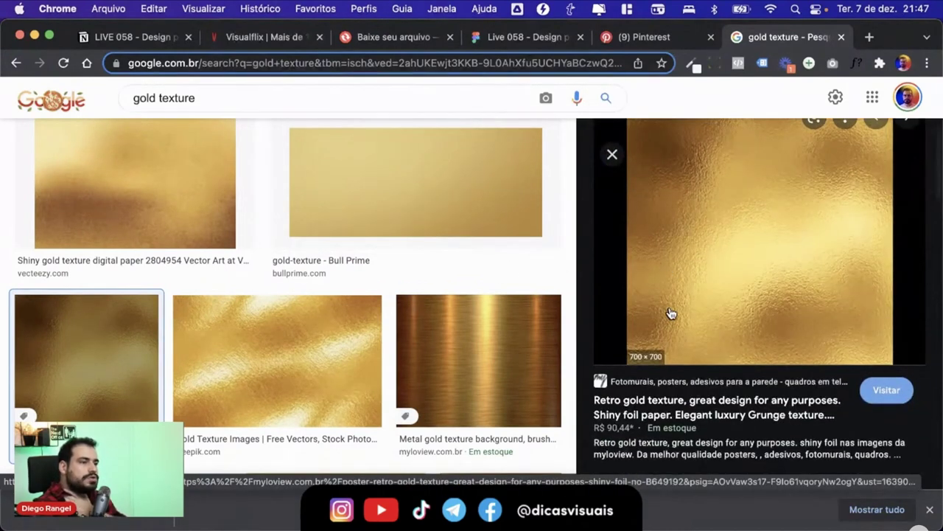
scroll(384, 317, "down", 5)
scroll(386, 320, "down", 5)
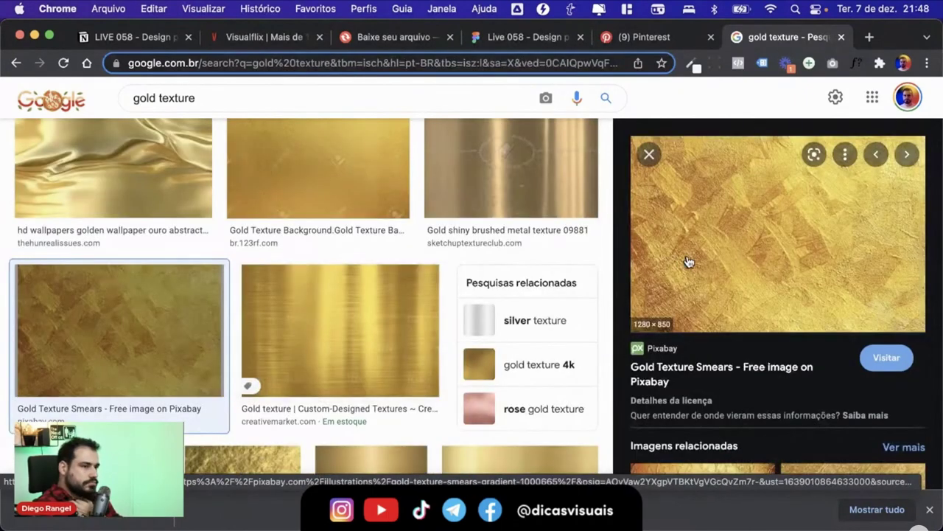
right_click(687, 262)
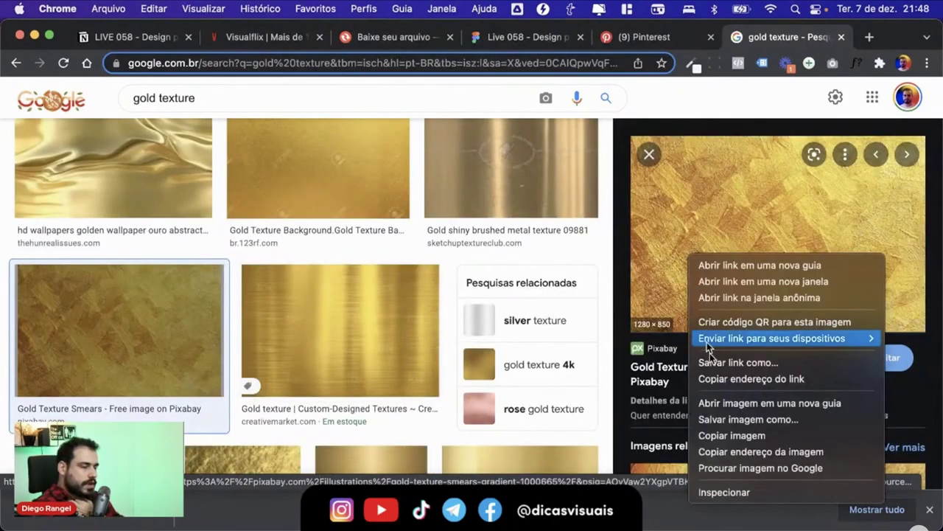
left_click(720, 417)
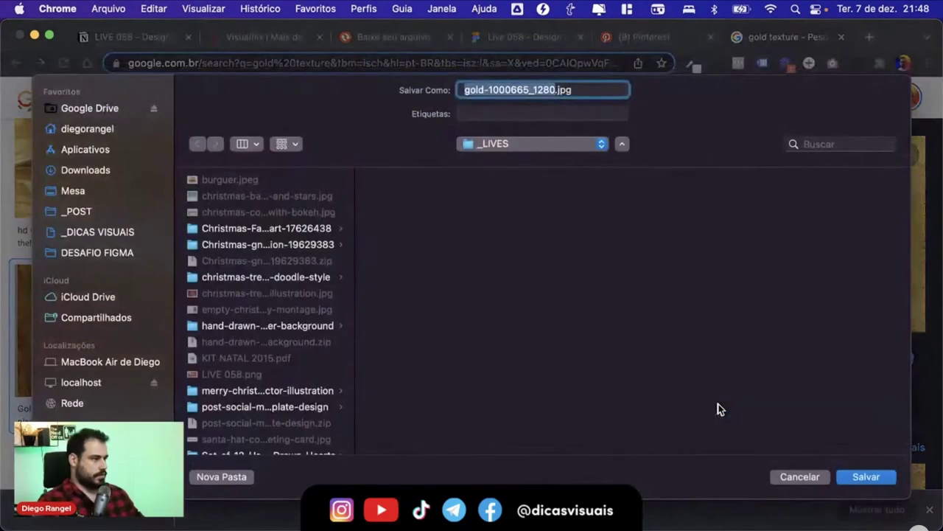
Step: Browse the gold texture results, previewing the Metal Graphics and Crushpixel images
type("ex")
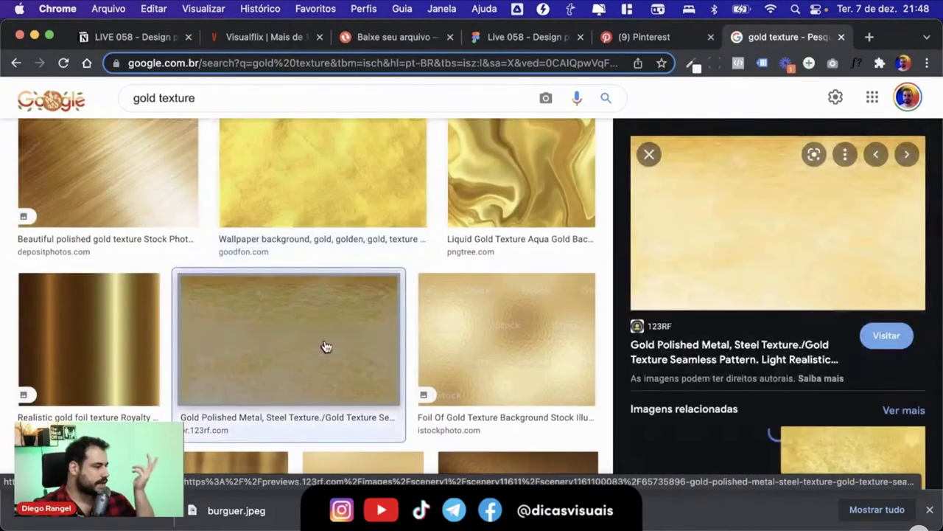
scroll(327, 343, "down", 3)
scroll(295, 346, "down", 2)
left_click(247, 351)
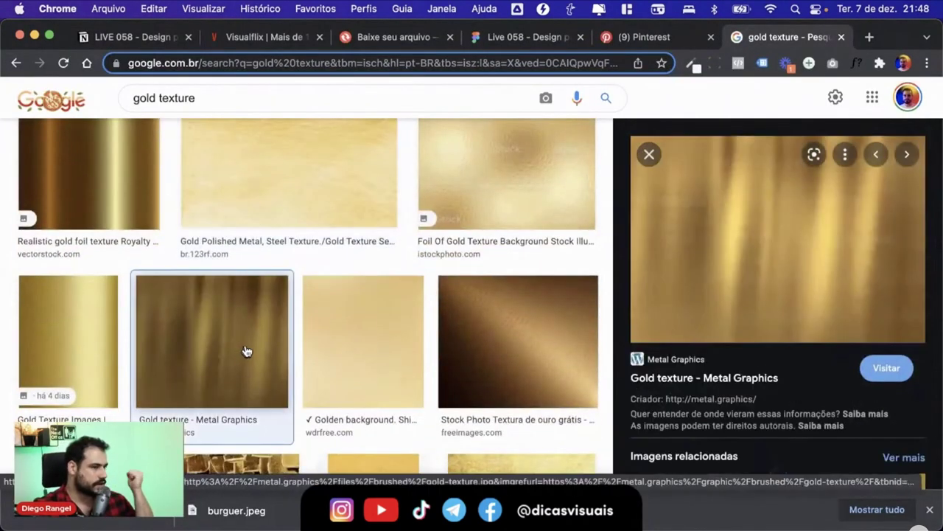
scroll(248, 350, "down", 1)
scroll(251, 349, "down", 2)
scroll(310, 348, "down", 3)
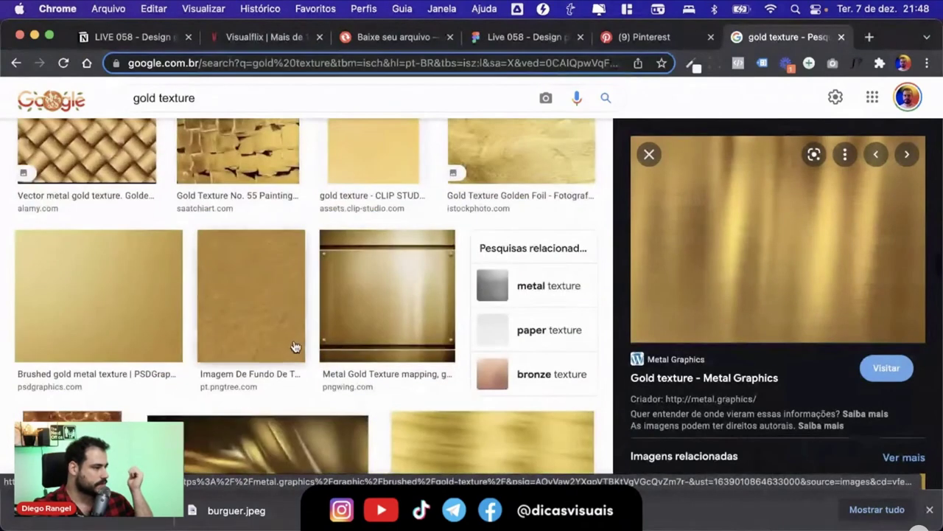
scroll(299, 346, "down", 2)
left_click(434, 333)
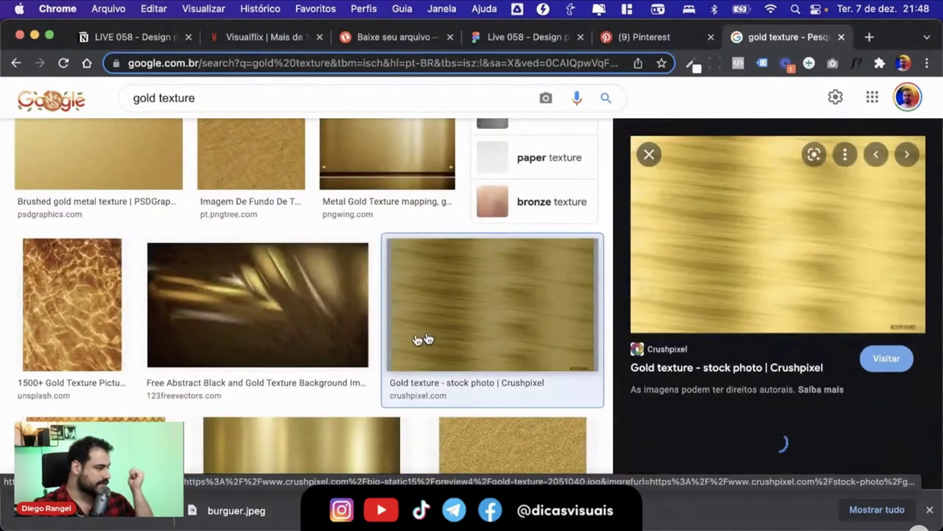
Step: Preview the Pinterest, Backgroundsy and Gold Texture Hd results and open Gold Texture Hd's source page
scroll(264, 337, "down", 3)
left_click(267, 338)
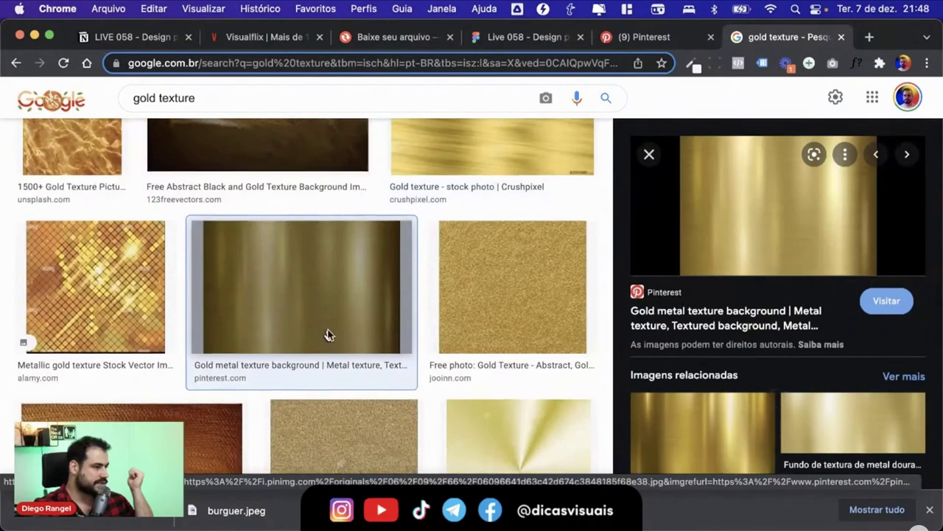
scroll(327, 333, "down", 2)
scroll(443, 343, "down", 3)
scroll(475, 344, "down", 1)
scroll(442, 350, "down", 2)
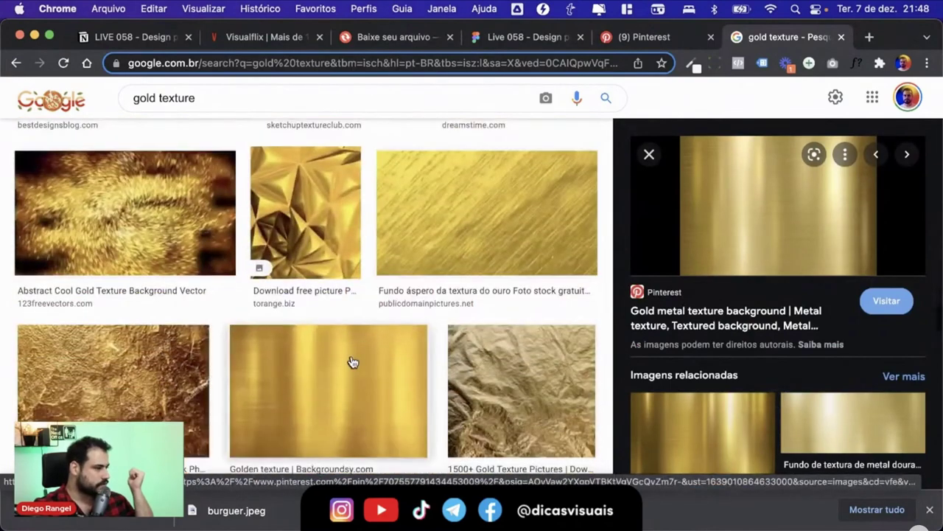
left_click(353, 362)
scroll(361, 359, "down", 1)
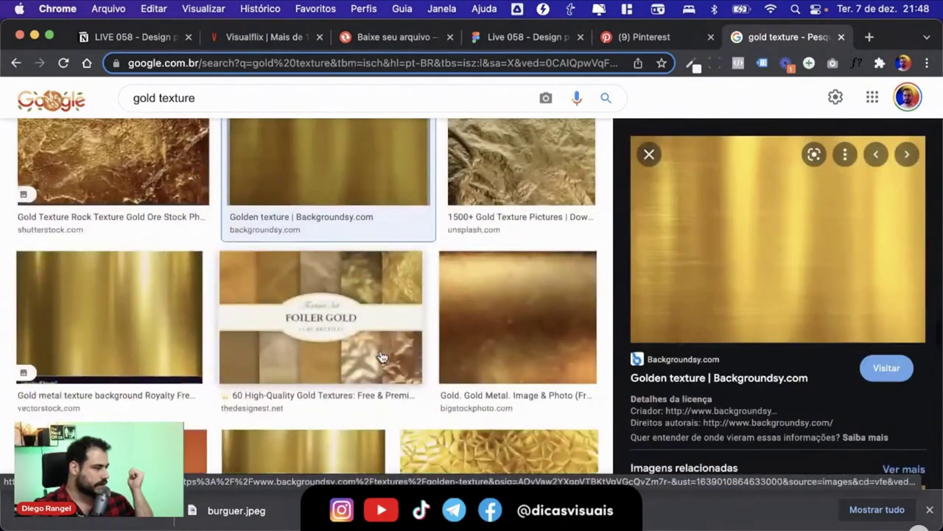
scroll(376, 358, "down", 3)
left_click(325, 236)
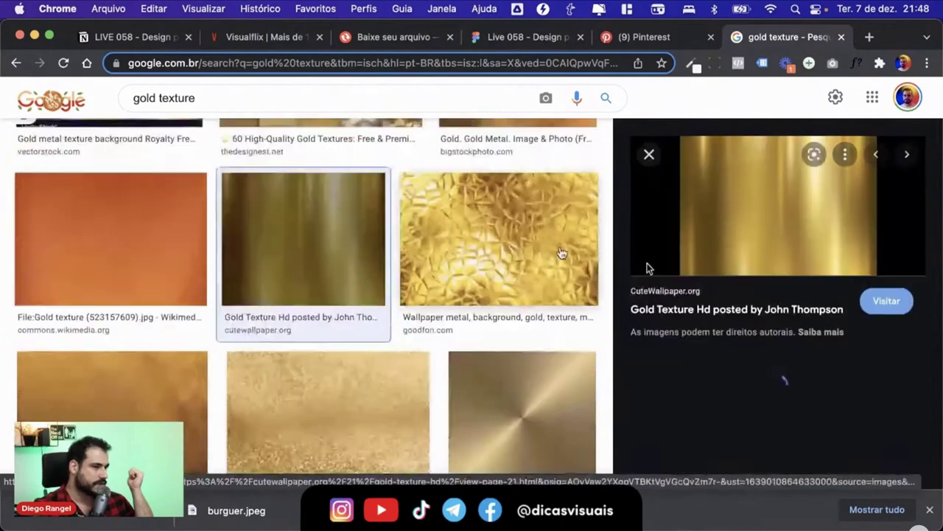
left_click(732, 233)
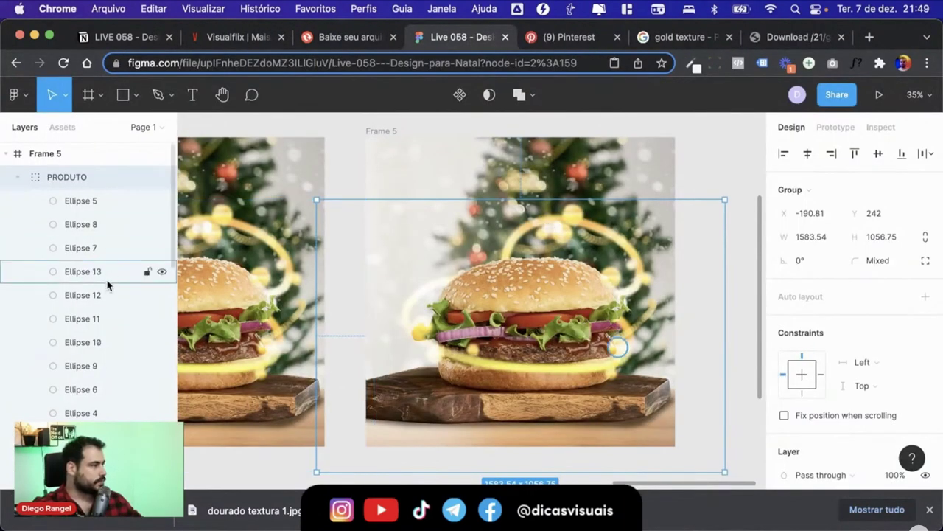
Step: Select the linha layer and show its Linear gradient stroke colour settings
scroll(110, 280, "down", 4)
scroll(103, 309, "down", 1)
left_click(92, 333)
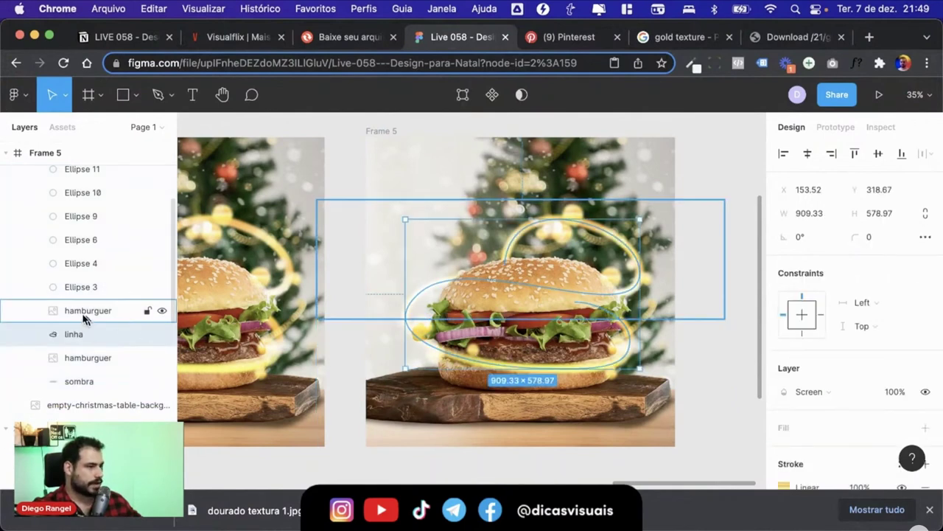
scroll(841, 384, "down", 5)
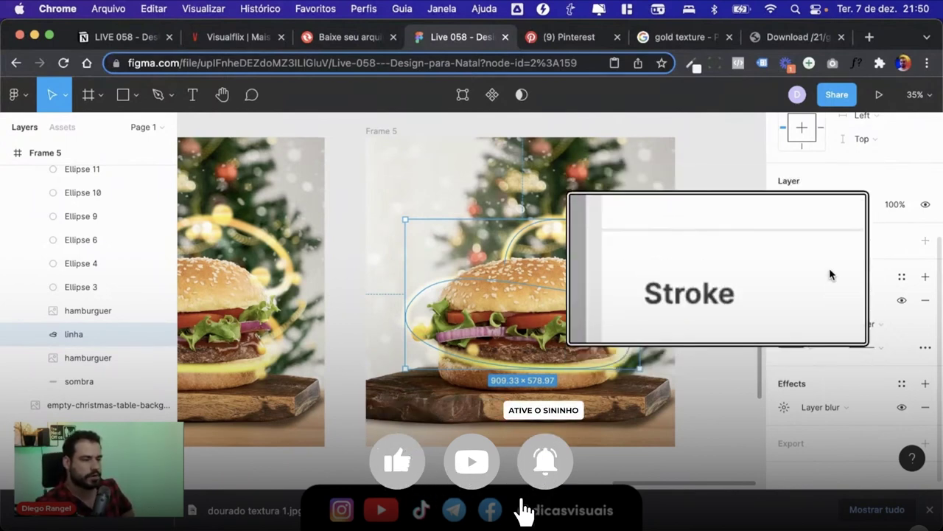
left_click(826, 302)
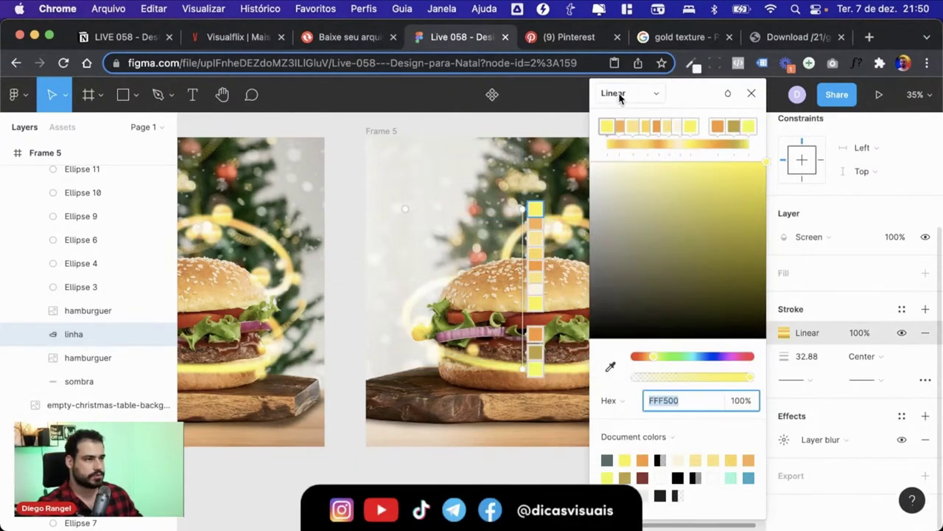
Step: Change linha's stroke paint from Linear gradient to Image using texture dourada 2.jpg
left_click(618, 95)
left_click(625, 165)
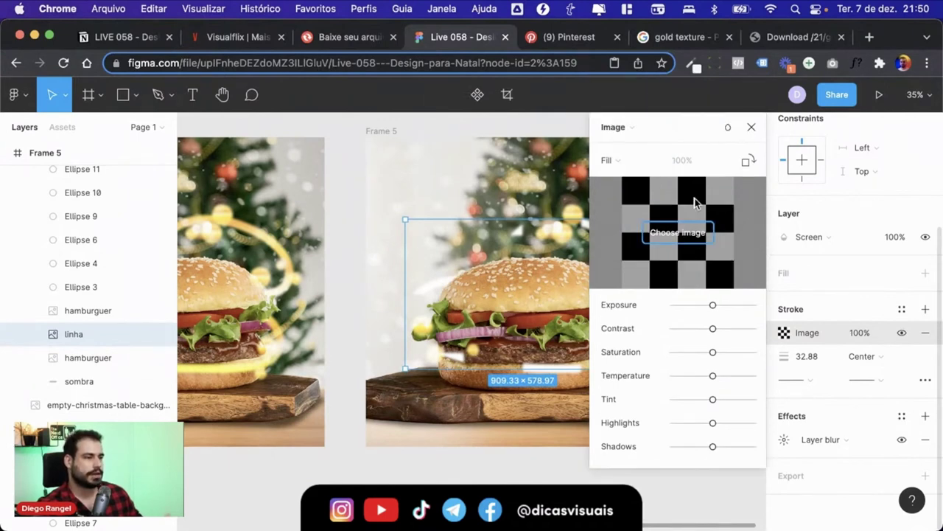
left_click(691, 230)
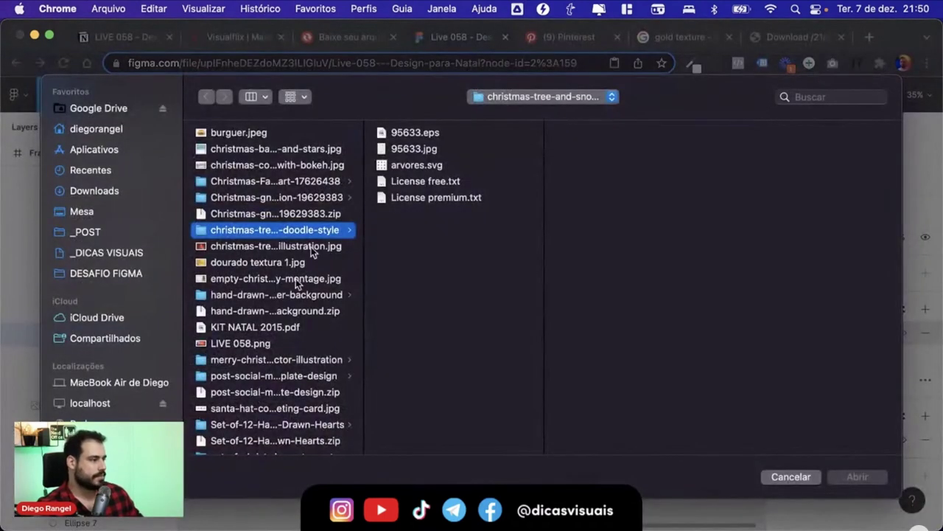
scroll(253, 331, "down", 5)
scroll(273, 409, "down", 1)
left_click(269, 435)
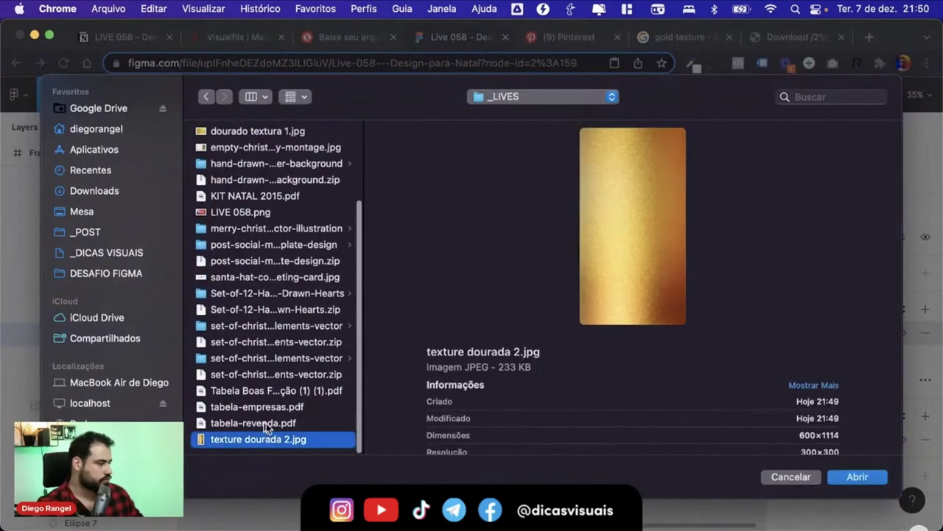
left_click(858, 477)
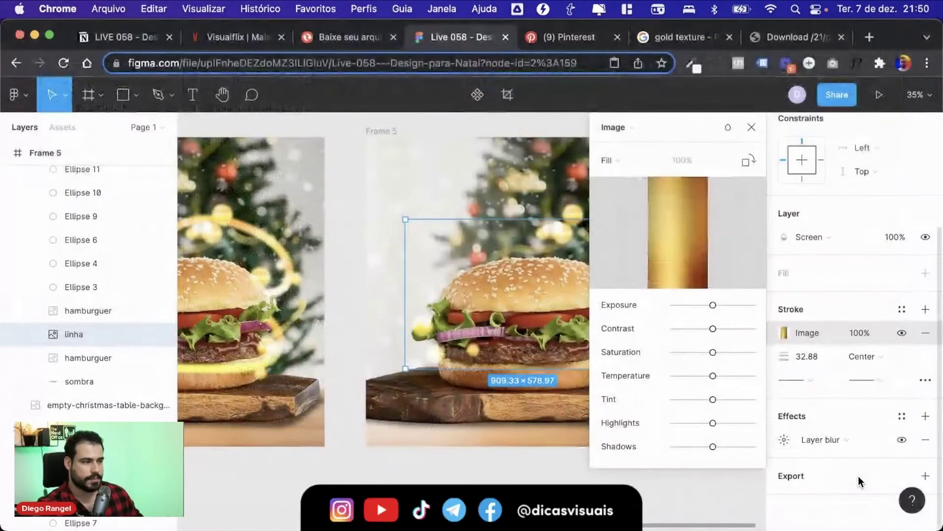
Step: Delete linha's Layer blur effect and pan along the gold ring to check it
left_click(750, 128)
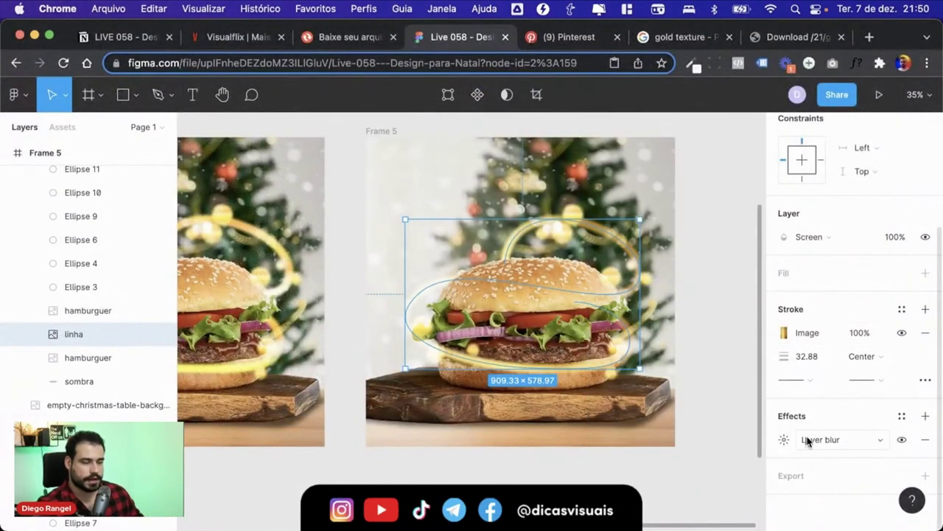
left_click(926, 440)
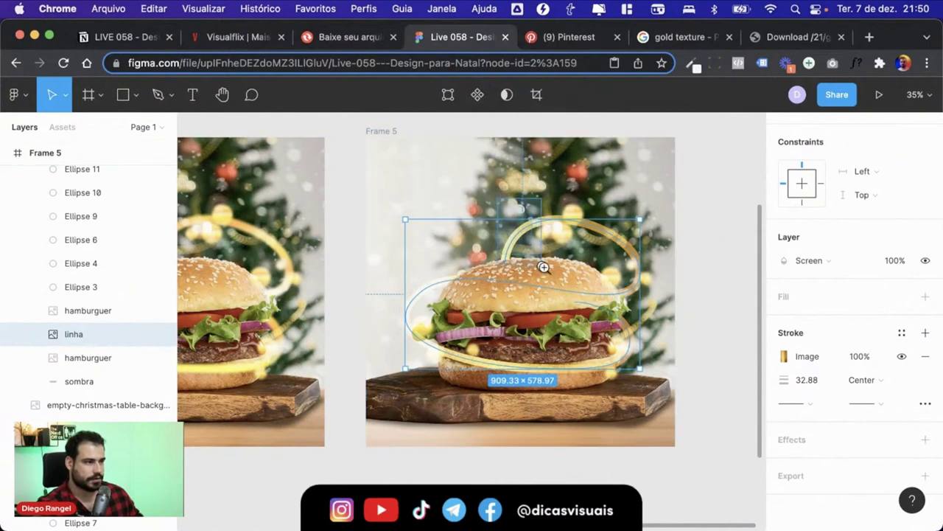
scroll(544, 267, "up", 5)
mouse_move(641, 354)
left_mouse_down()
mouse_move(475, 296)
mouse_move(362, 302)
left_mouse_up()
left_click_drag(523, 305, 368, 253)
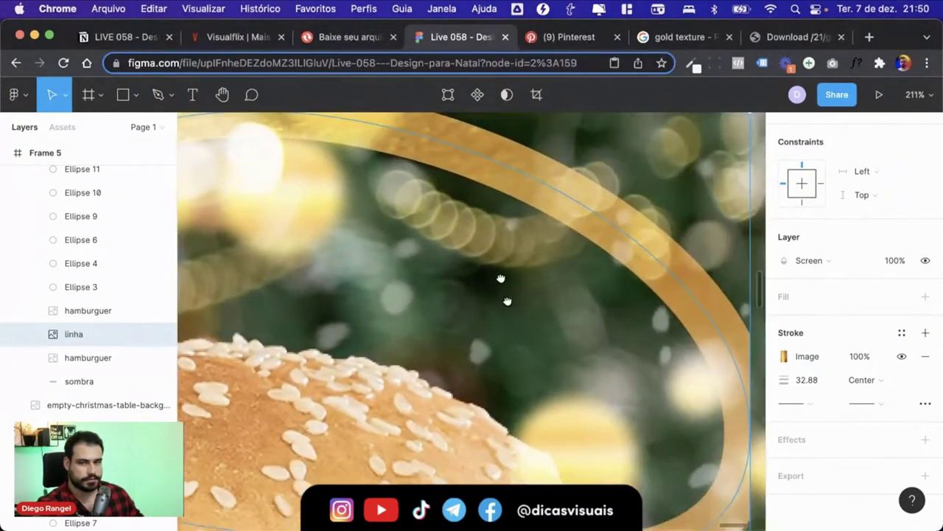
left_click_drag(500, 278, 457, 213)
left_click_drag(449, 295, 450, 312)
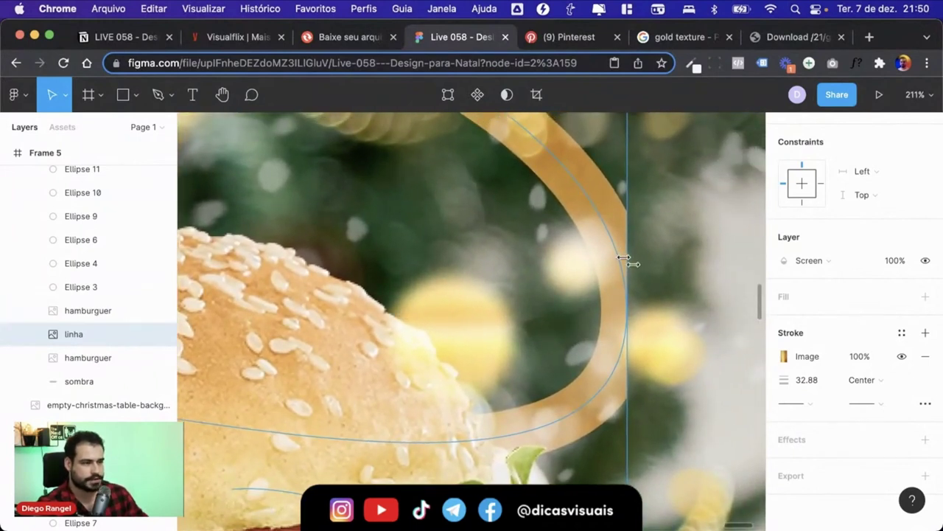
left_click(784, 356)
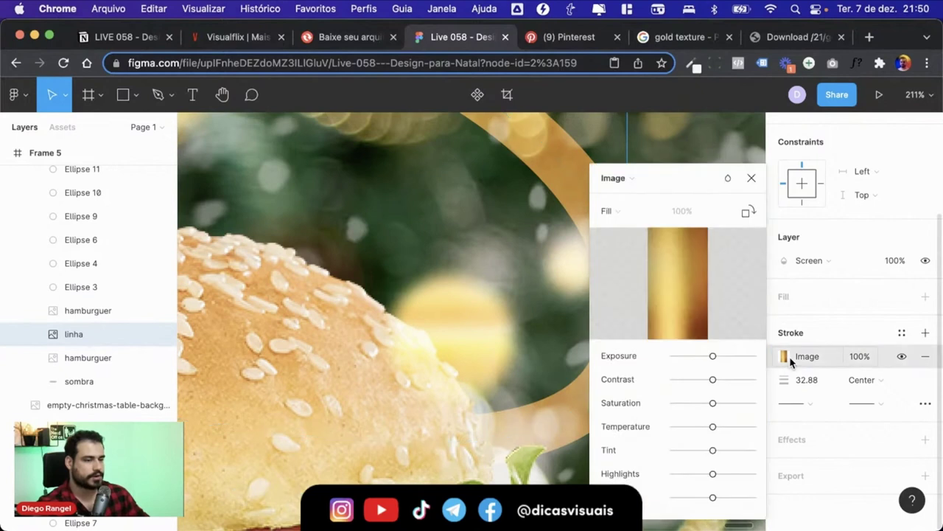
Step: Set the stroke image's scaling mode to Crop, after briefly trying Fit
left_click(611, 211)
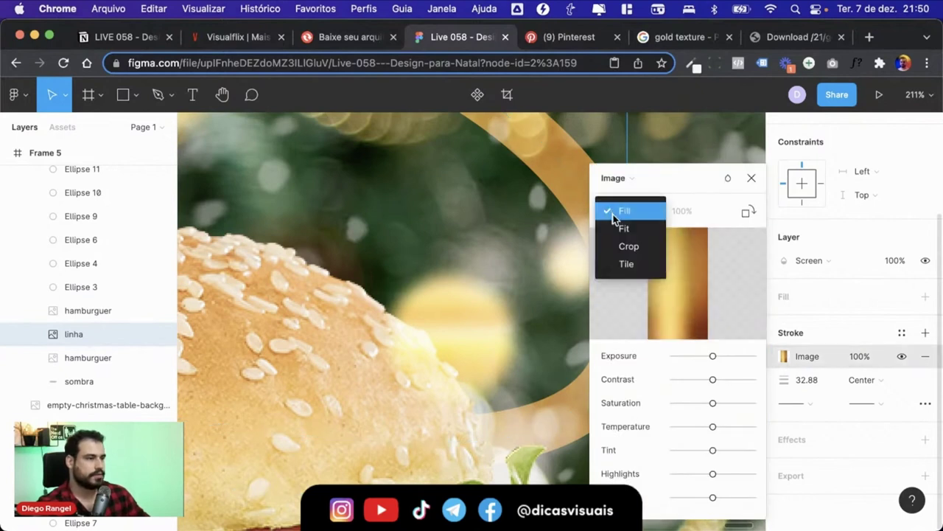
left_click(622, 229)
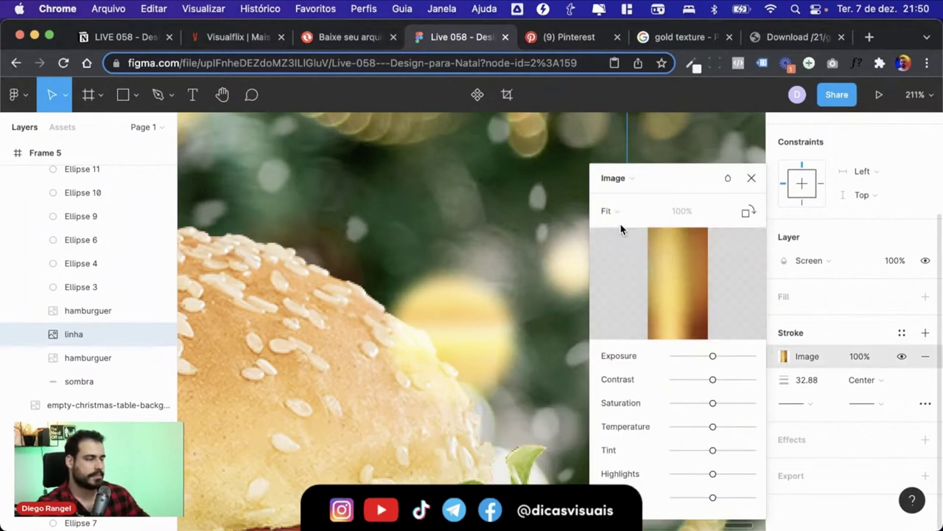
left_click(617, 213)
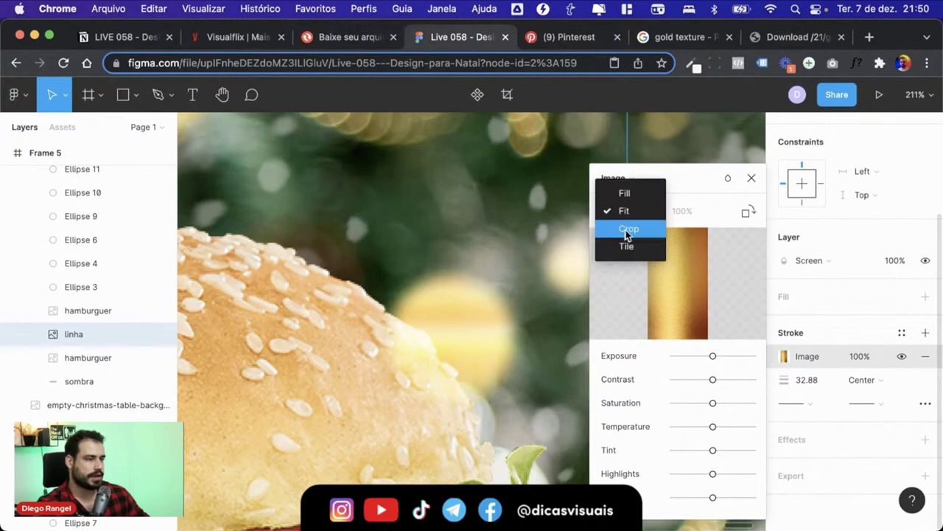
left_click(626, 229)
Step: Resize the gold texture's crop area around the burger by dragging its handles
key("minus")
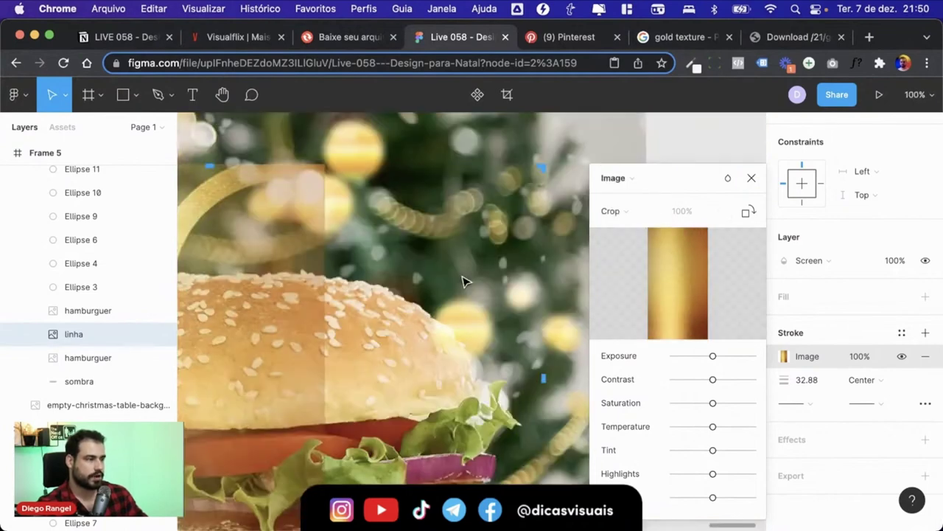
key("minus")
left_click_drag(329, 313, 373, 280)
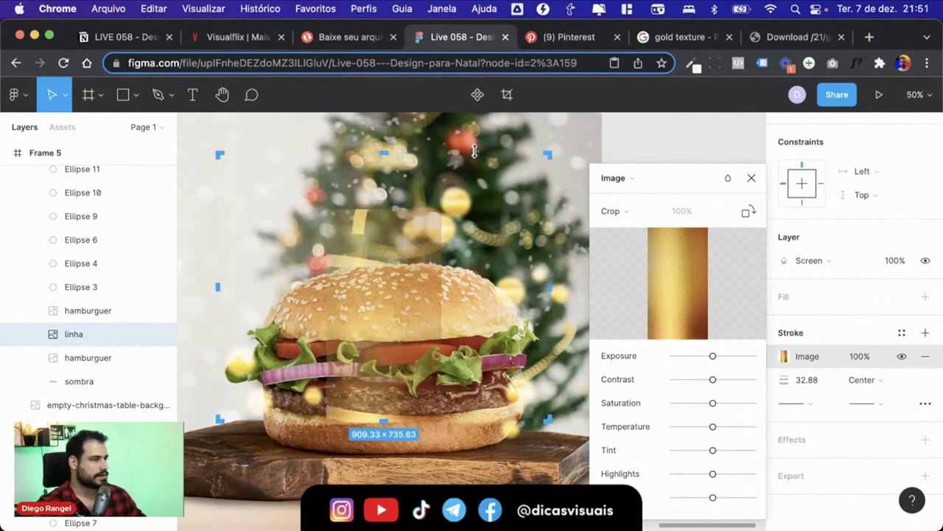
key("minus")
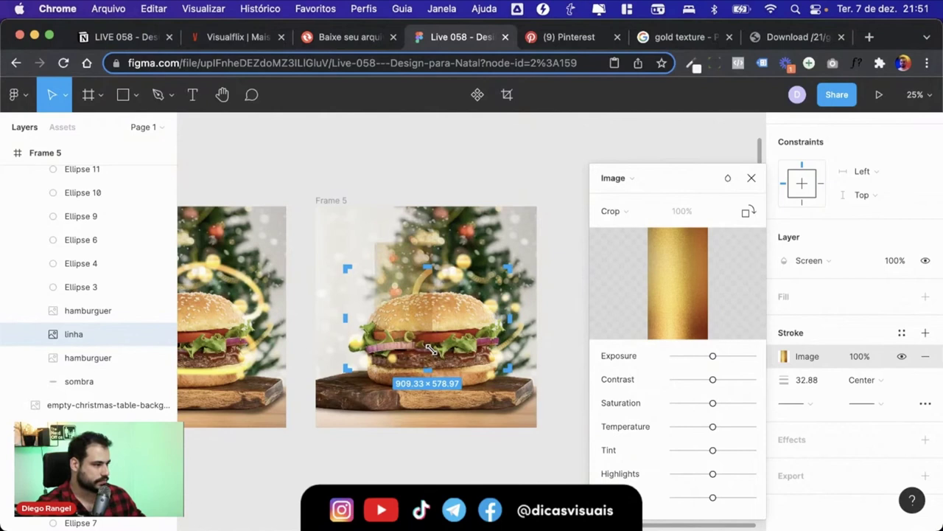
left_click_drag(431, 348, 560, 429)
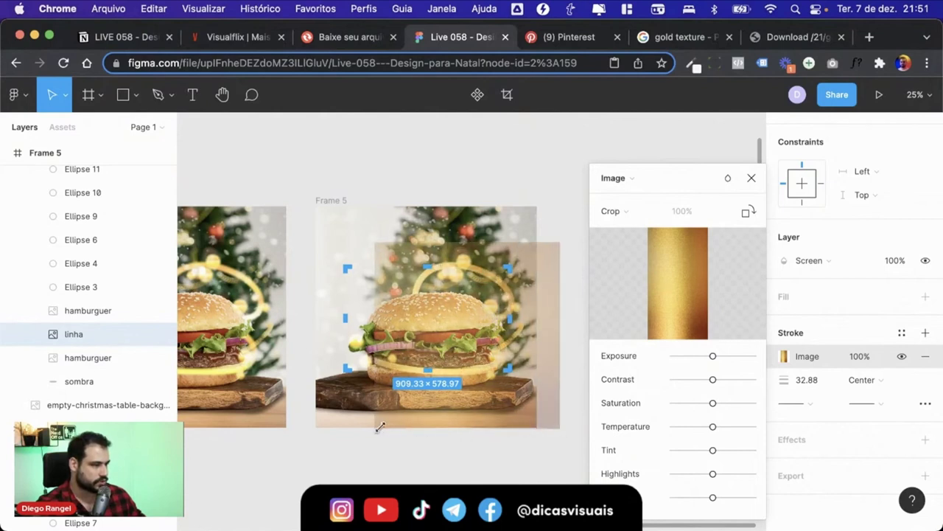
left_click_drag(379, 428, 327, 407)
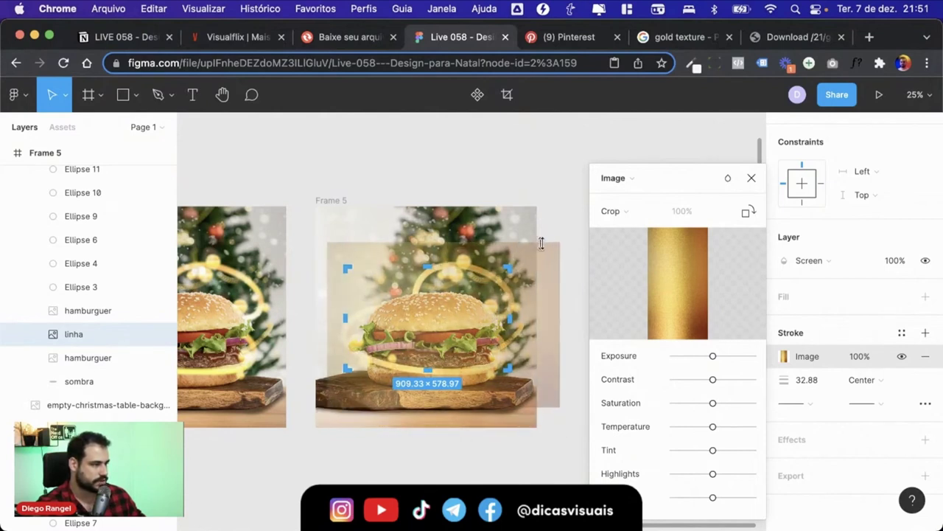
left_click_drag(559, 242, 529, 245)
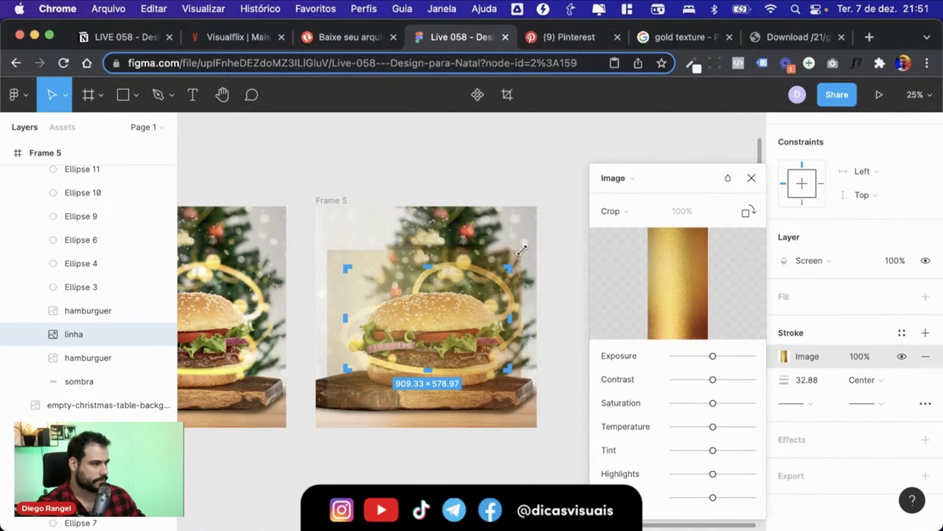
left_click(561, 243)
left_click(568, 244)
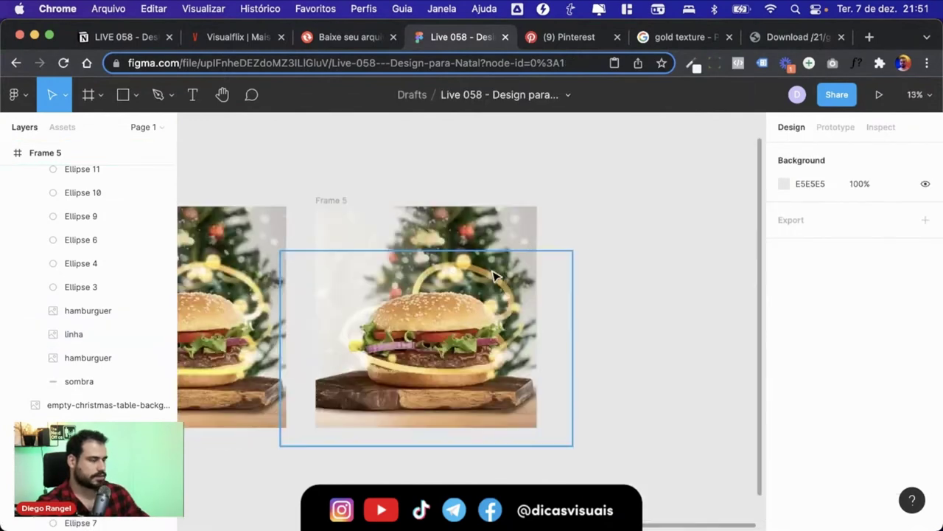
Step: Reselect the linha layer and set its blend mode to Normal
scroll(495, 273, "up", 5)
scroll(577, 221, "down", 2)
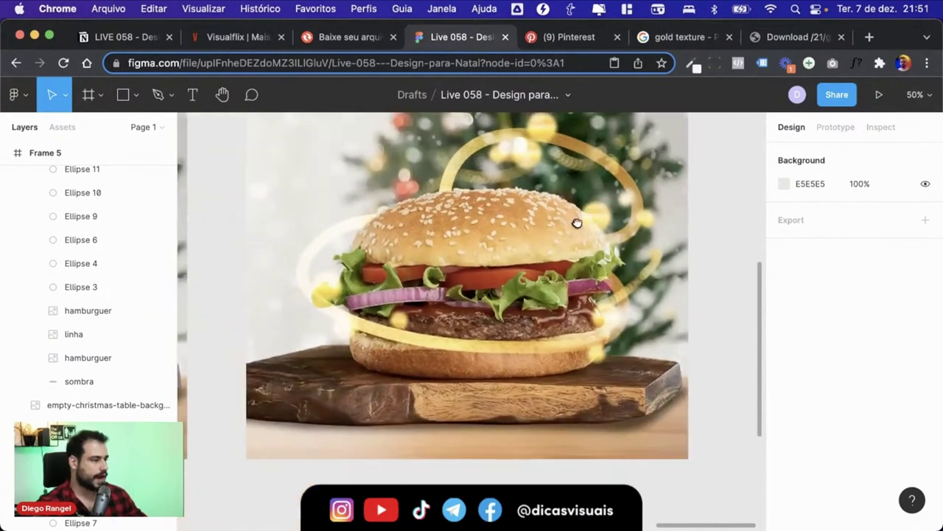
left_click(88, 311)
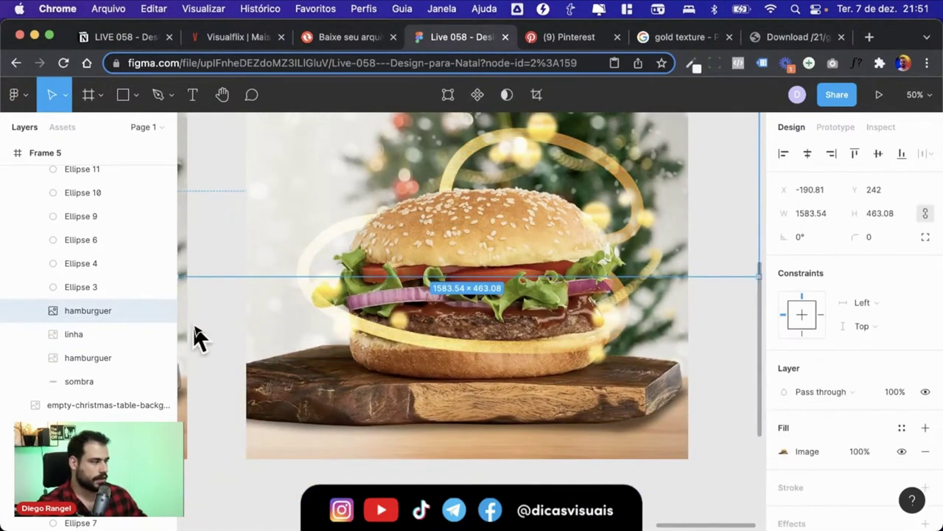
left_click(131, 334)
scroll(830, 375, "down", 2)
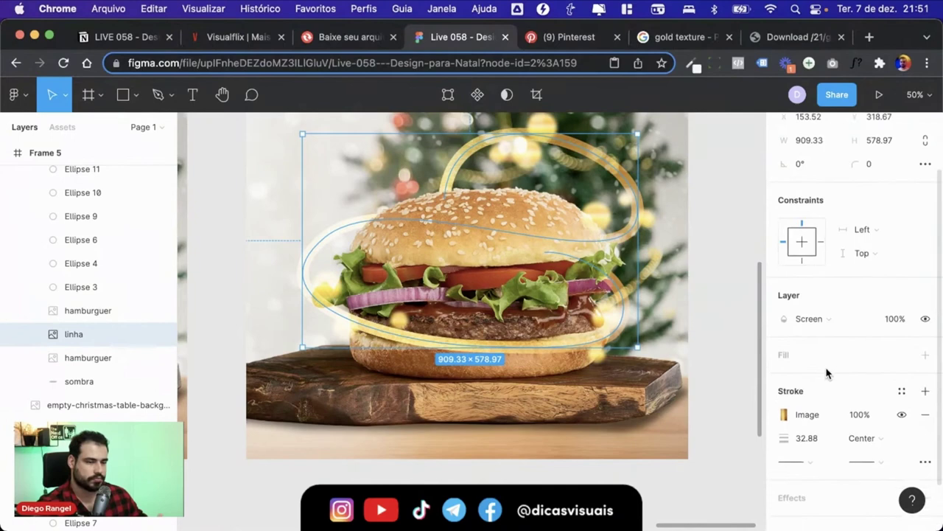
left_click(817, 318)
left_click(829, 198)
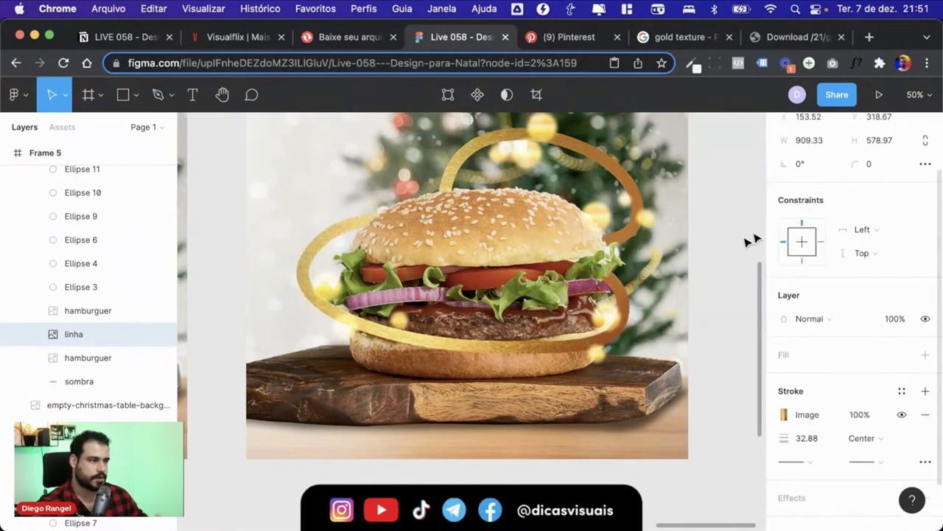
Step: Inspect the line at 200% zoom, then add a Drop shadow effect to it
key("ctrl+equal")
key("ctrl+equal")
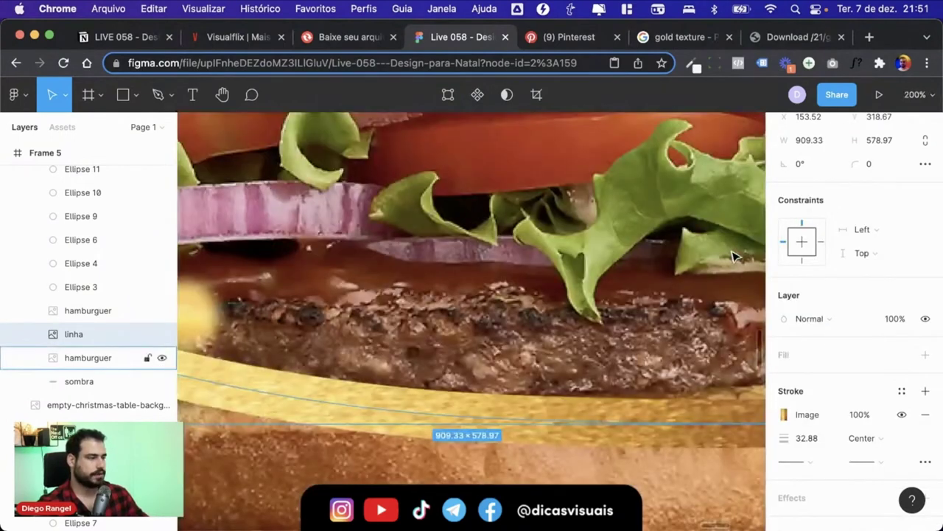
scroll(651, 407, "right", 5)
scroll(651, 404, "right", 3)
scroll(653, 402, "right", 3)
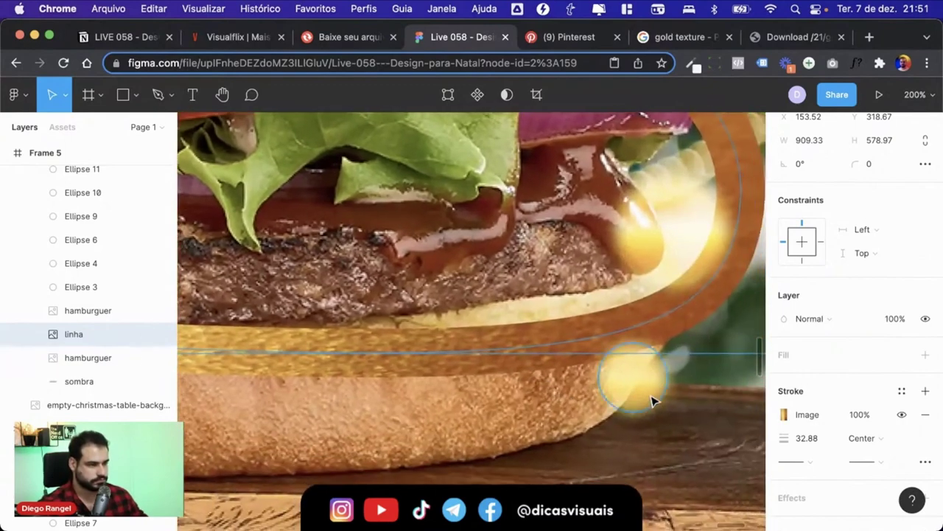
scroll(654, 398, "up", 2)
scroll(654, 398, "up", 3)
scroll(655, 396, "up", 5)
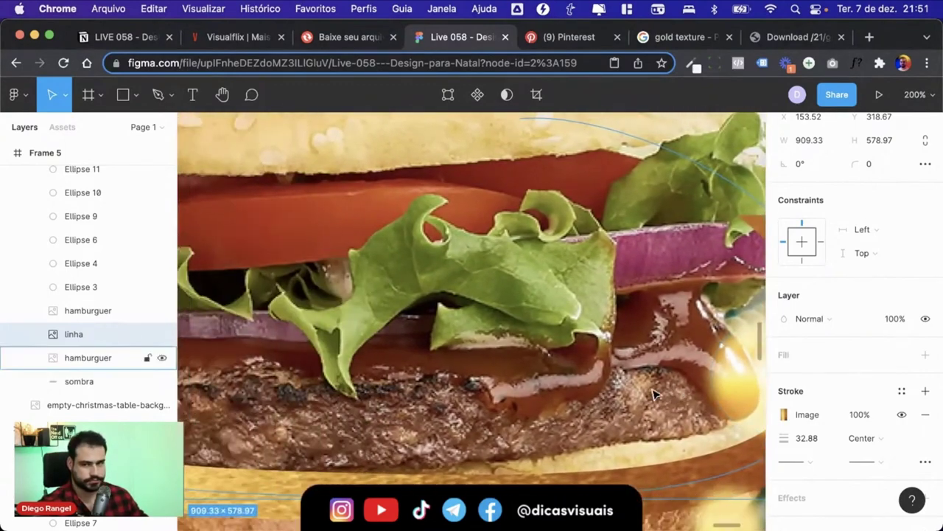
scroll(656, 394, "down", 3)
scroll(654, 392, "down", 2)
scroll(653, 391, "down", 2)
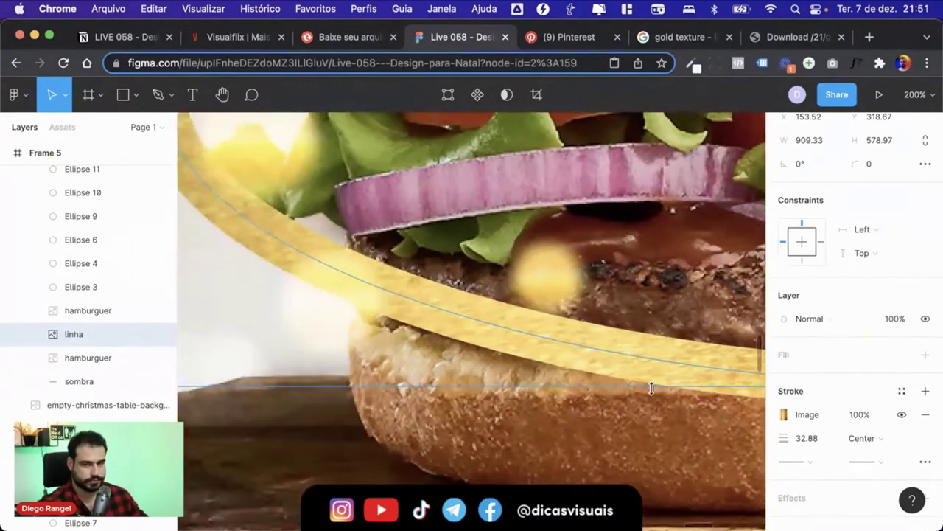
scroll(651, 388, "down", 1)
scroll(652, 389, "down", 5)
scroll(653, 391, "down", 3)
scroll(653, 392, "right", 2)
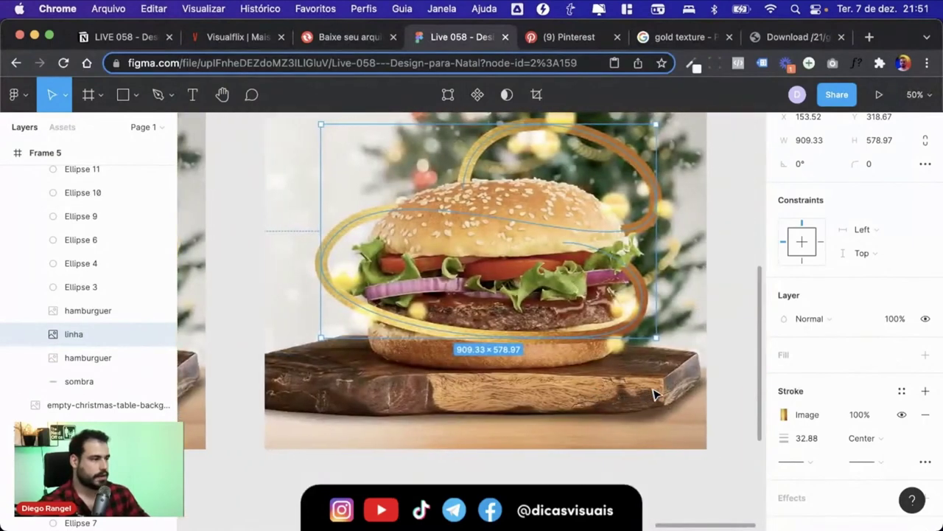
scroll(654, 394, "up", 2)
scroll(655, 393, "left", 2)
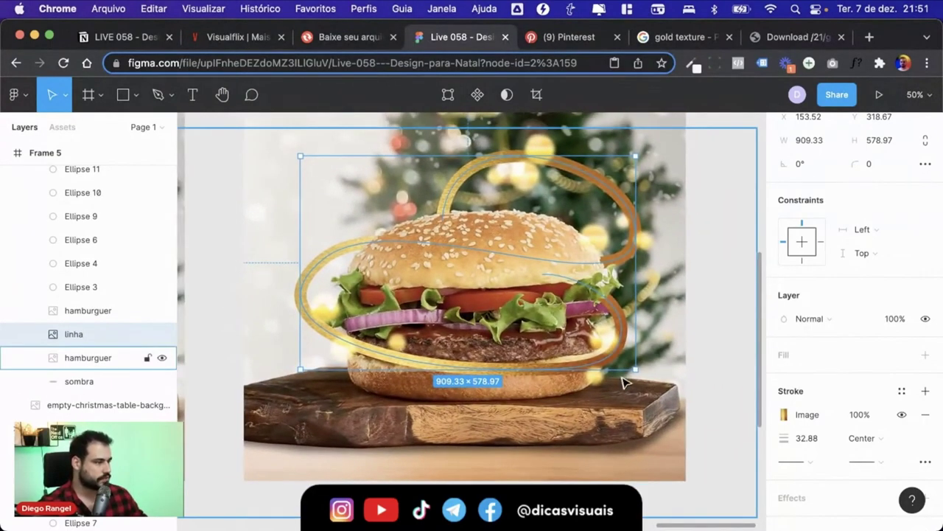
scroll(623, 383, "down", 1)
scroll(864, 442, "down", 2)
left_click(926, 439)
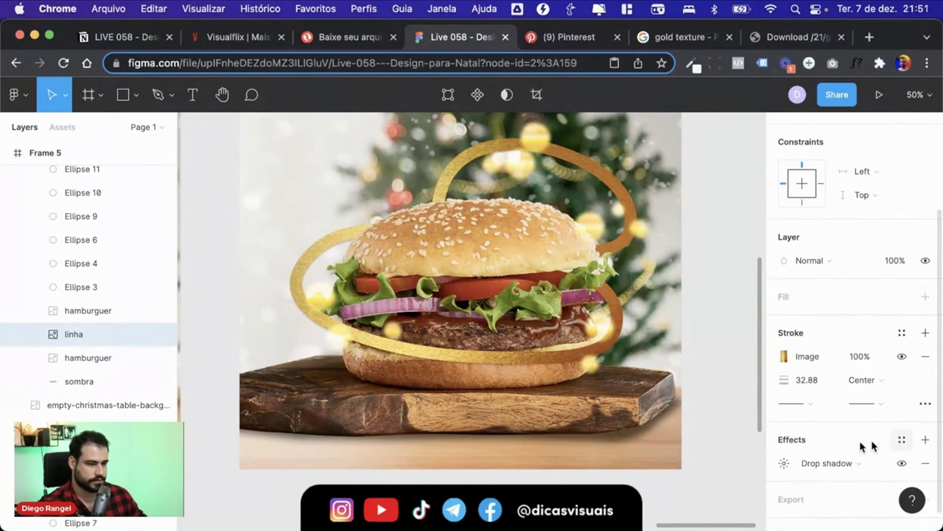
scroll(852, 445, "down", 1)
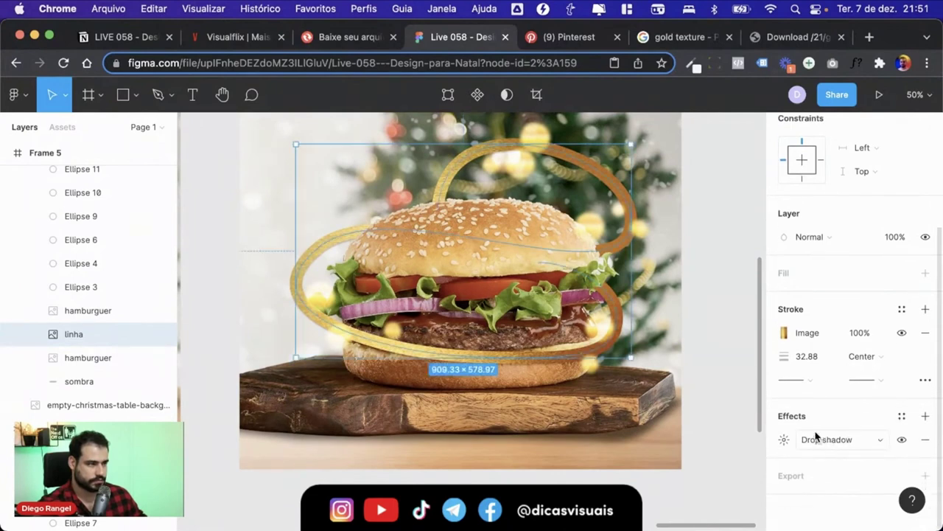
Step: Set the drop shadow to Y 8, blur 10 and 30% opacity
left_click(816, 440)
left_click(819, 439)
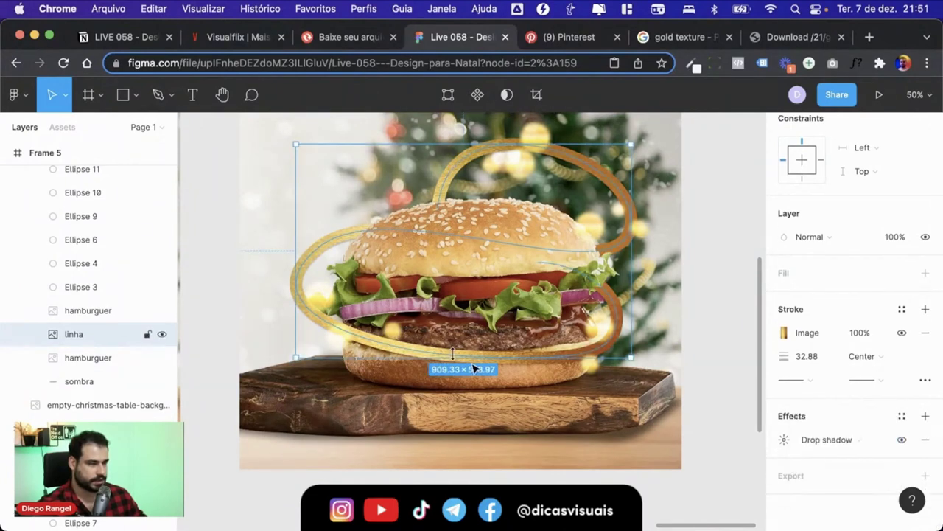
left_click(784, 439)
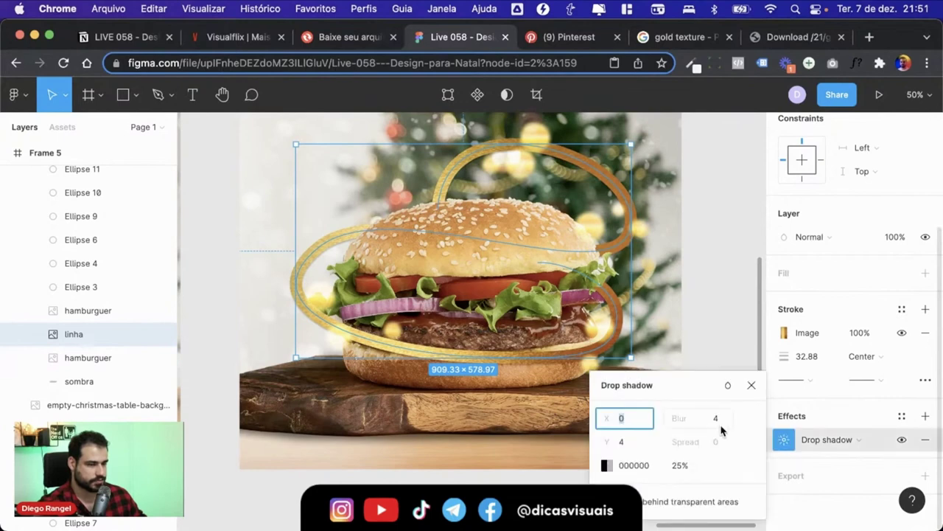
type("10")
key("Return")
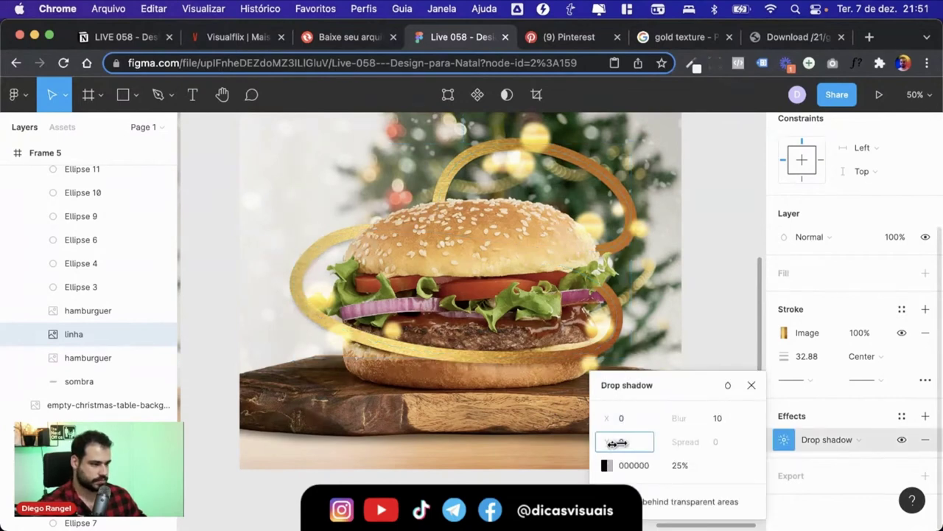
left_click(682, 467)
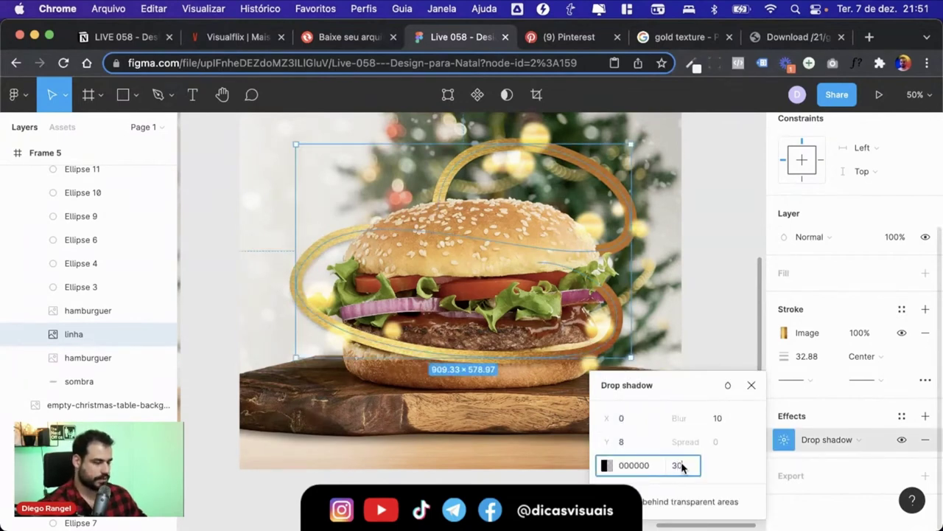
key("Return")
Step: Add a second effect to linha and change its type to Layer blur
left_click(926, 418)
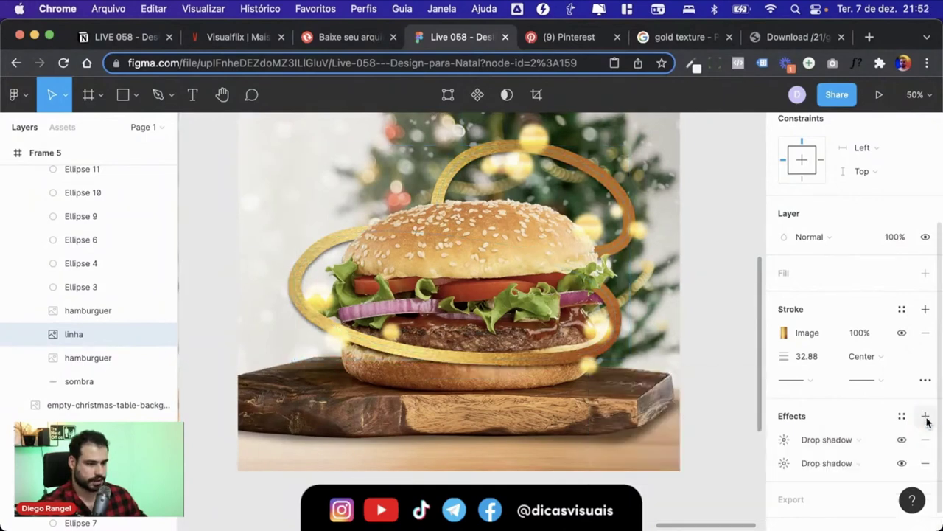
left_click(832, 466)
left_click(826, 479)
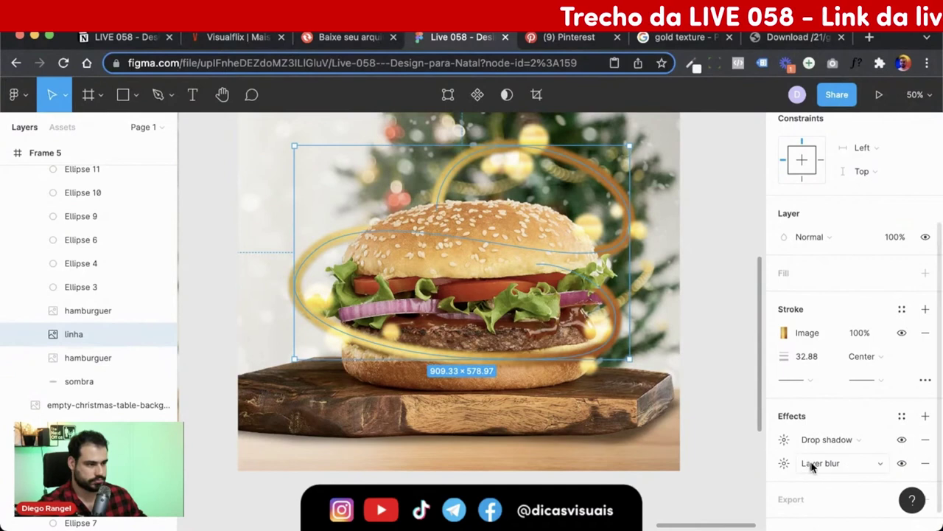
left_click(785, 463)
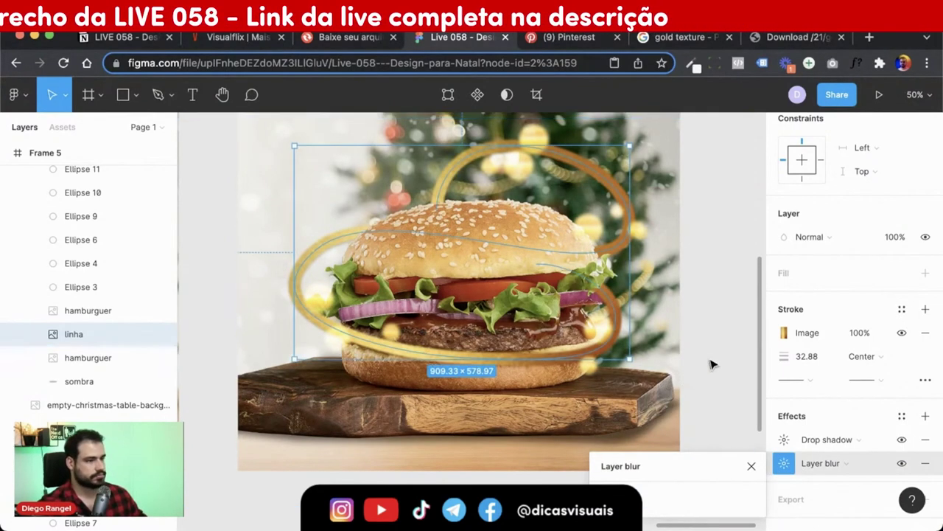
left_click(726, 344)
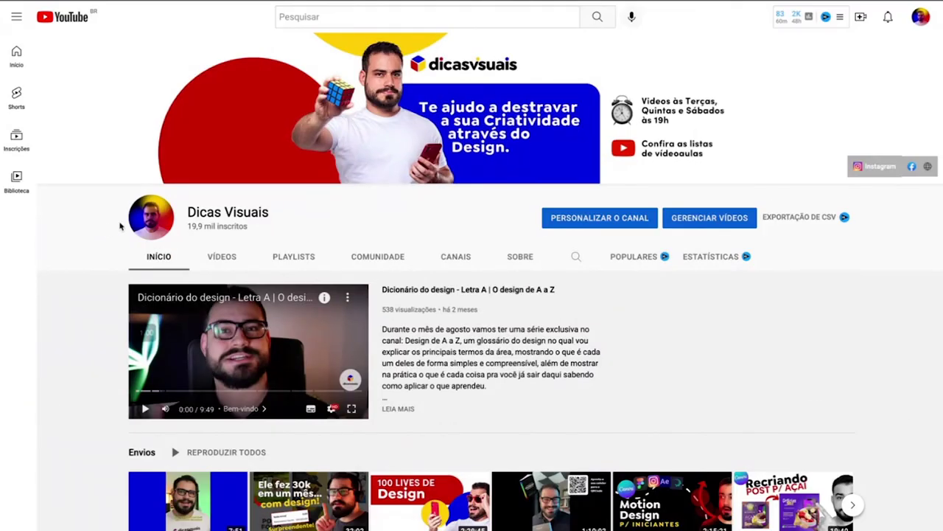
Step: Show the channel's VÍDEOS tab and scroll through its uploaded videos
scroll(342, 225, "down", 5)
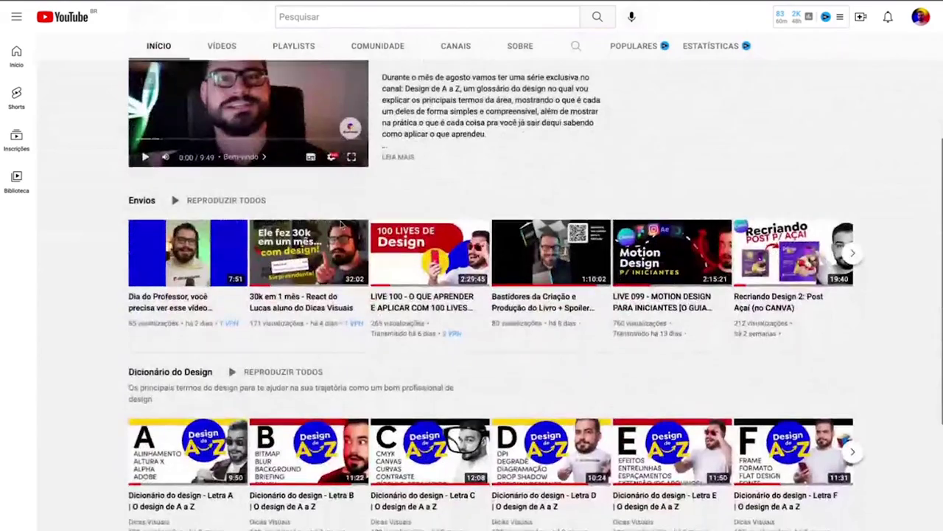
scroll(341, 225, "down", 2)
scroll(341, 225, "down", 2)
scroll(238, 239, "up", 2)
scroll(238, 239, "up", 7)
left_click(238, 240)
scroll(260, 252, "down", 1)
scroll(260, 251, "down", 2)
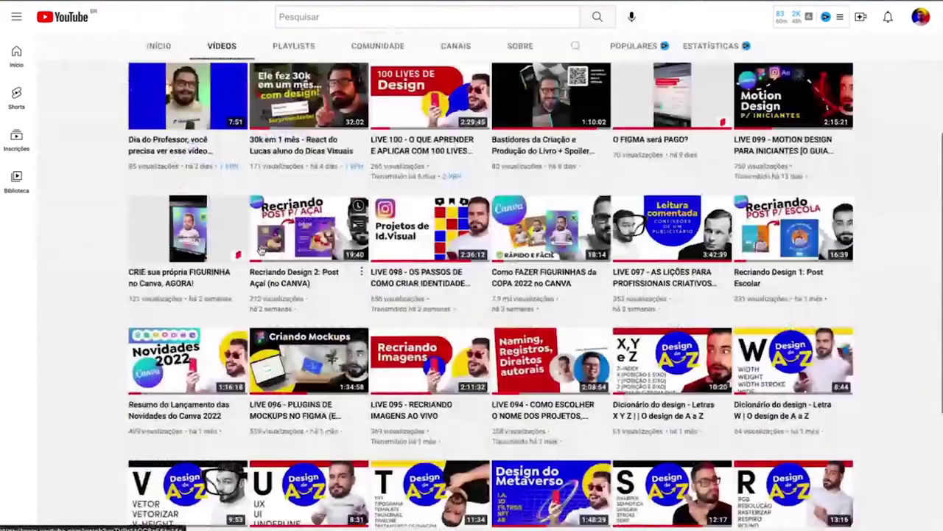
scroll(261, 252, "down", 3)
scroll(260, 251, "down", 5)
scroll(261, 252, "down", 4)
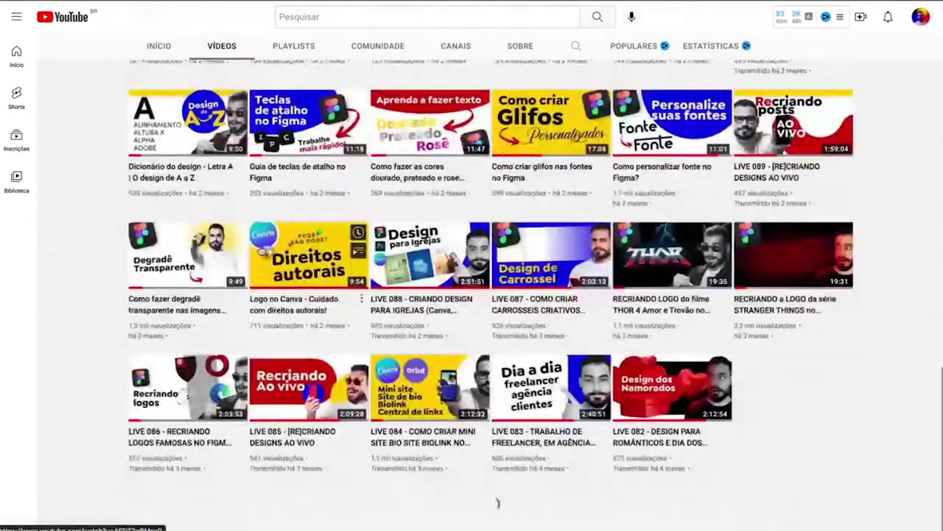
scroll(260, 251, "down", 8)
scroll(260, 251, "up", 1)
scroll(261, 252, "up", 4)
scroll(260, 251, "up", 10)
scroll(260, 252, "up", 10)
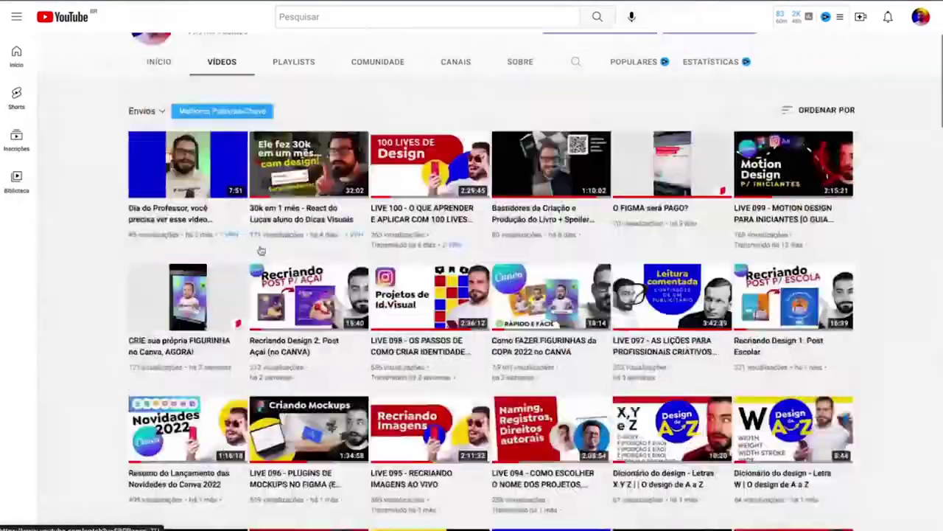
scroll(260, 252, "up", 4)
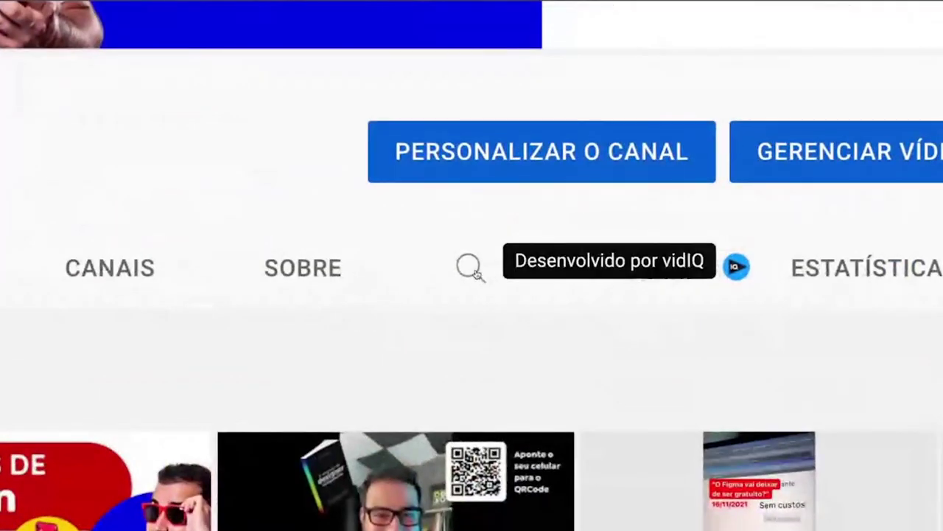
Step: Search within the channel for 'cor' videos
left_click(574, 260)
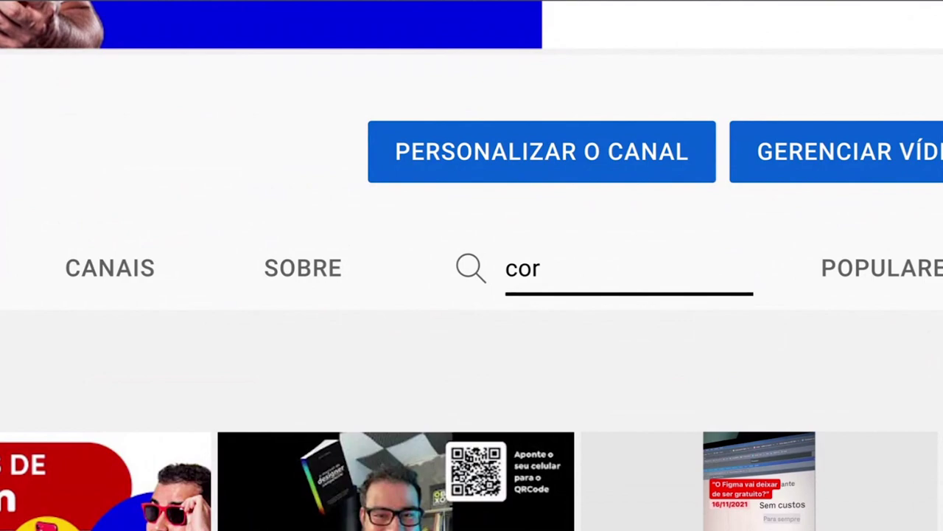
key("Return")
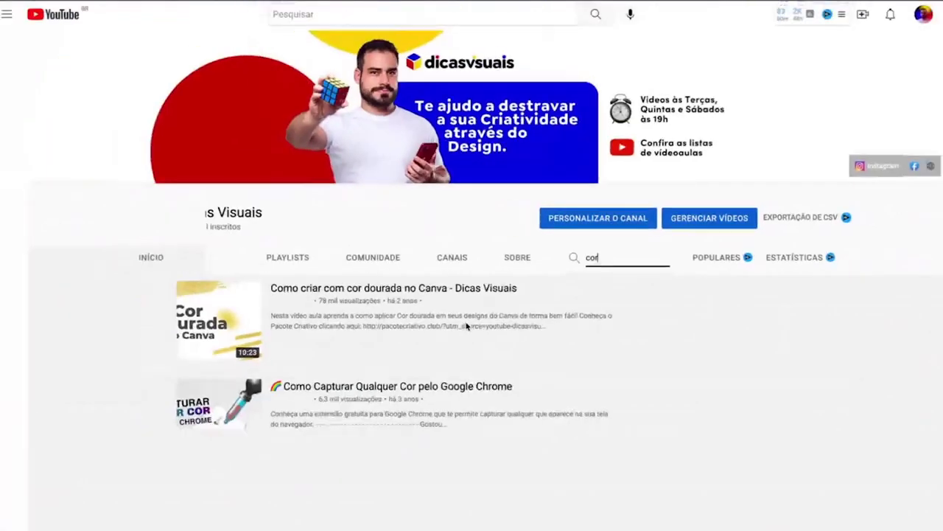
scroll(467, 327, "down", 3)
scroll(621, 267, "up", 3)
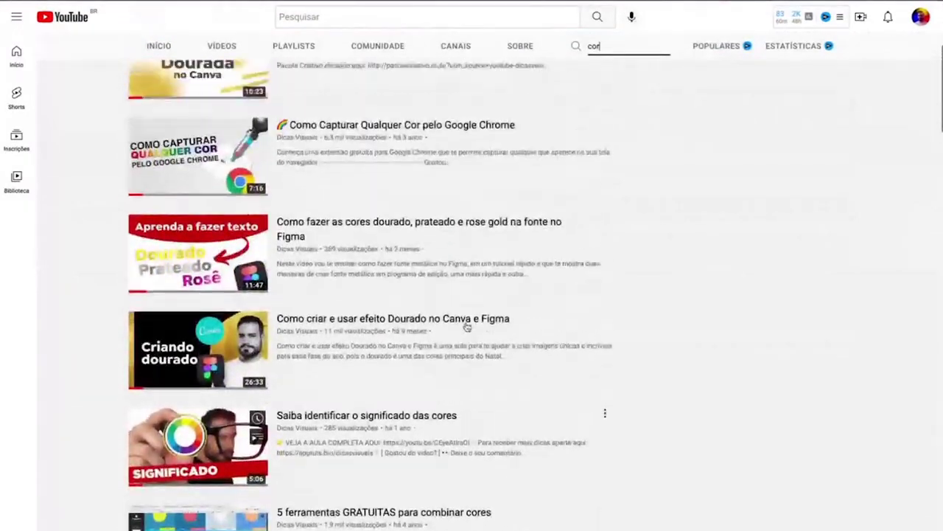
type("logomarcas")
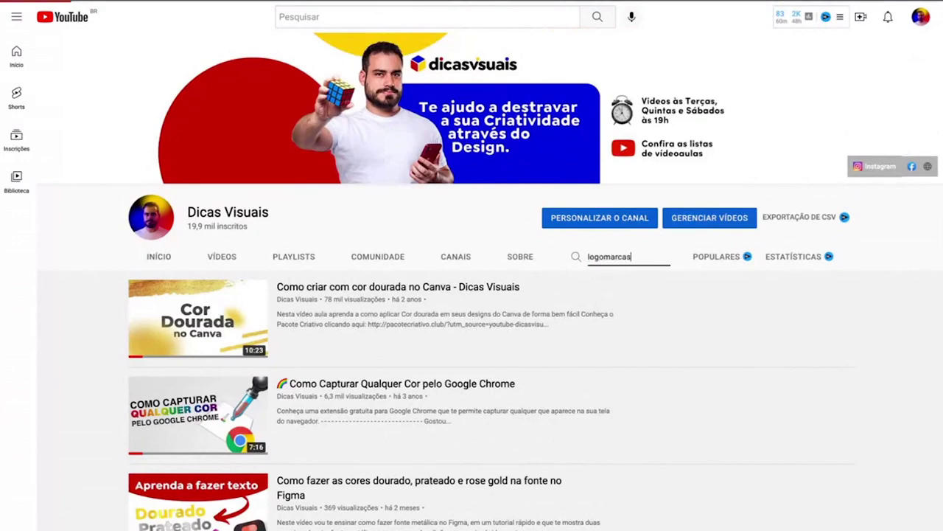
Step: Search the channel for 'logomarcas' instead and browse the logo tutorial results
key("Return")
scroll(459, 299, "down", 3)
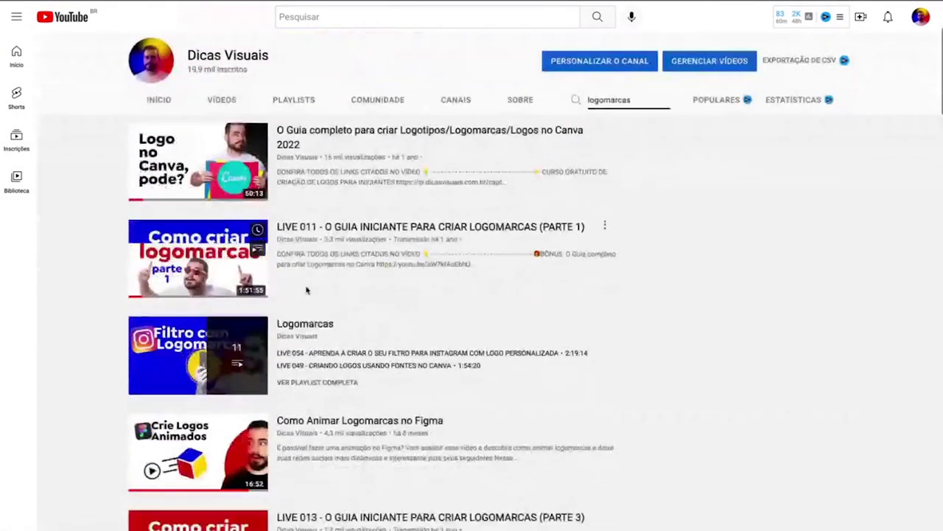
scroll(189, 151, "down", 1)
scroll(188, 152, "down", 4)
scroll(189, 151, "up", 4)
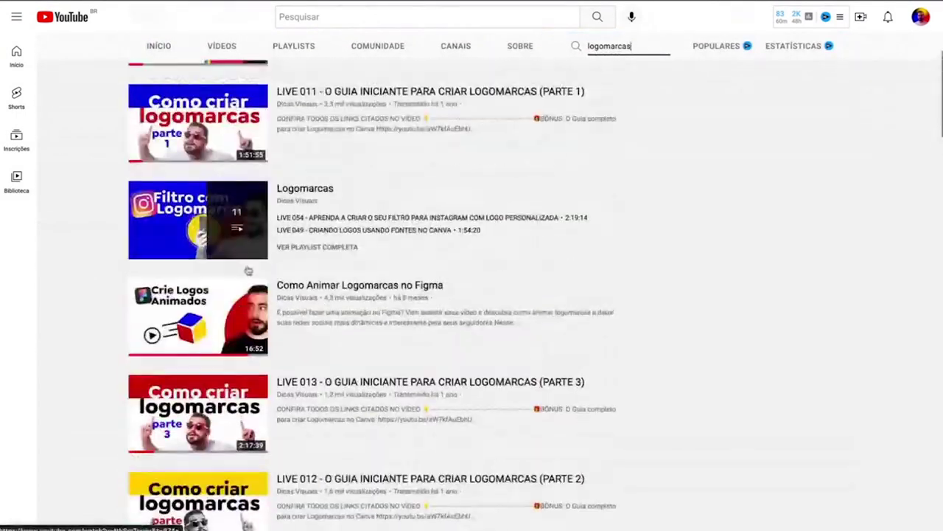
scroll(189, 151, "up", 2)
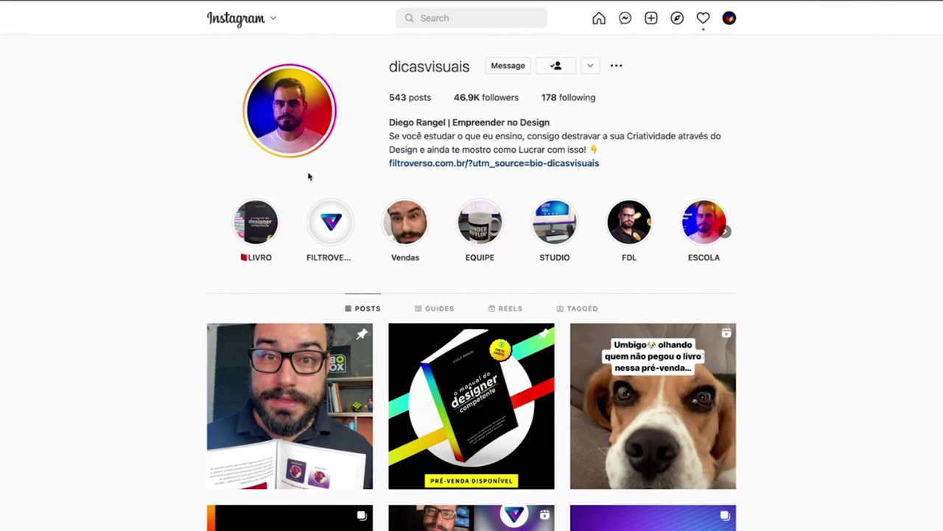
Step: Scroll down through the Dicas Visuais Instagram profile's post grid, then back up
scroll(310, 177, "down", 2)
scroll(310, 177, "down", 2)
scroll(310, 176, "down", 4)
scroll(310, 176, "down", 2)
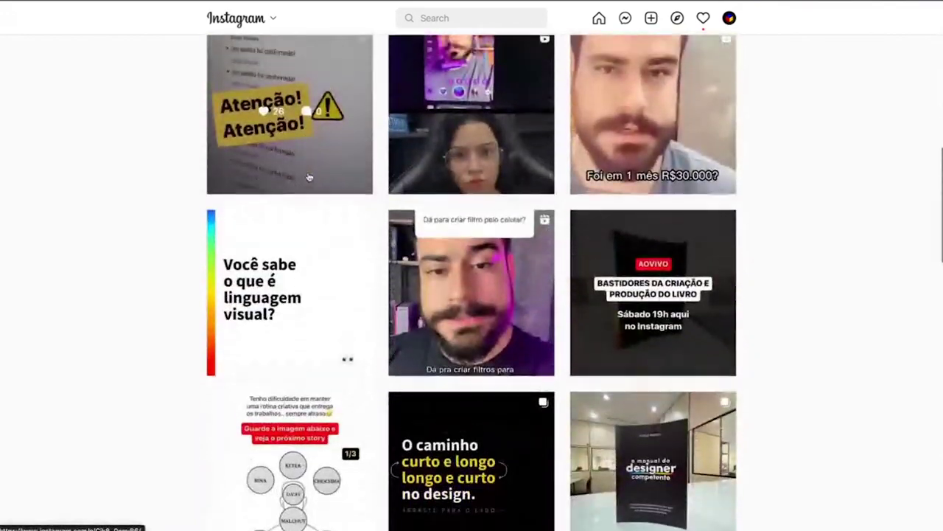
scroll(310, 176, "up", 10)
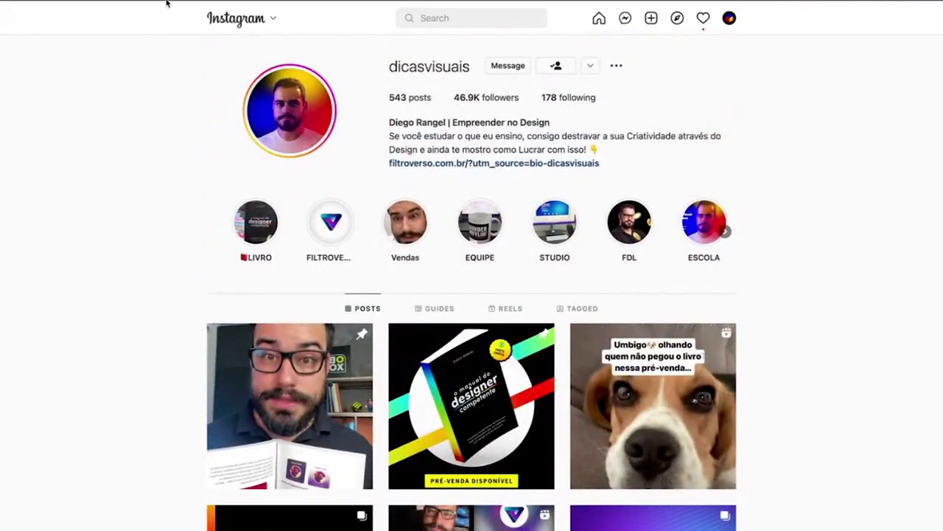
scroll(476, 132, "up", 3)
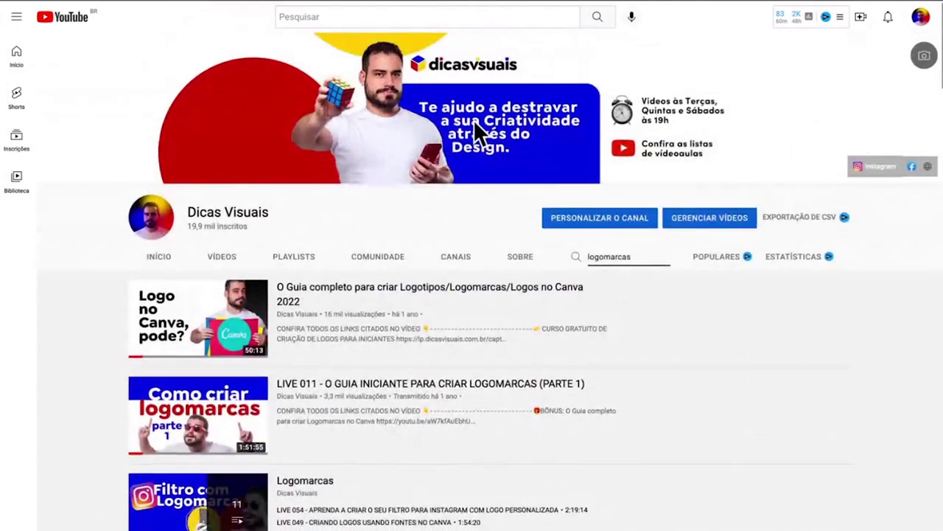